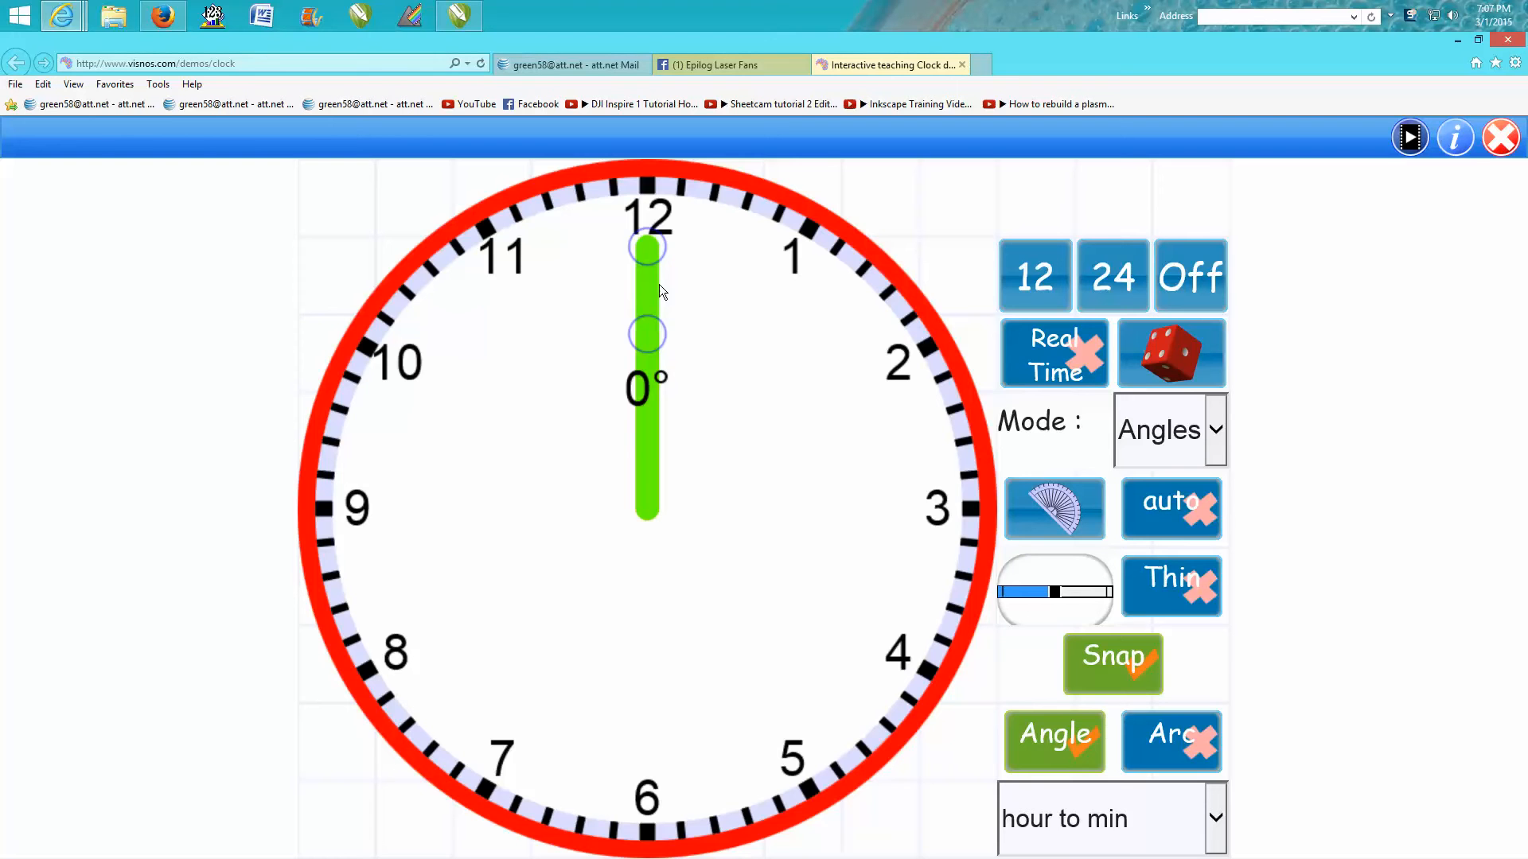
Move the teaching clock's hands to different positions, including 12 and 6, to examine the angle between them
left_click_drag(645, 250, 466, 392)
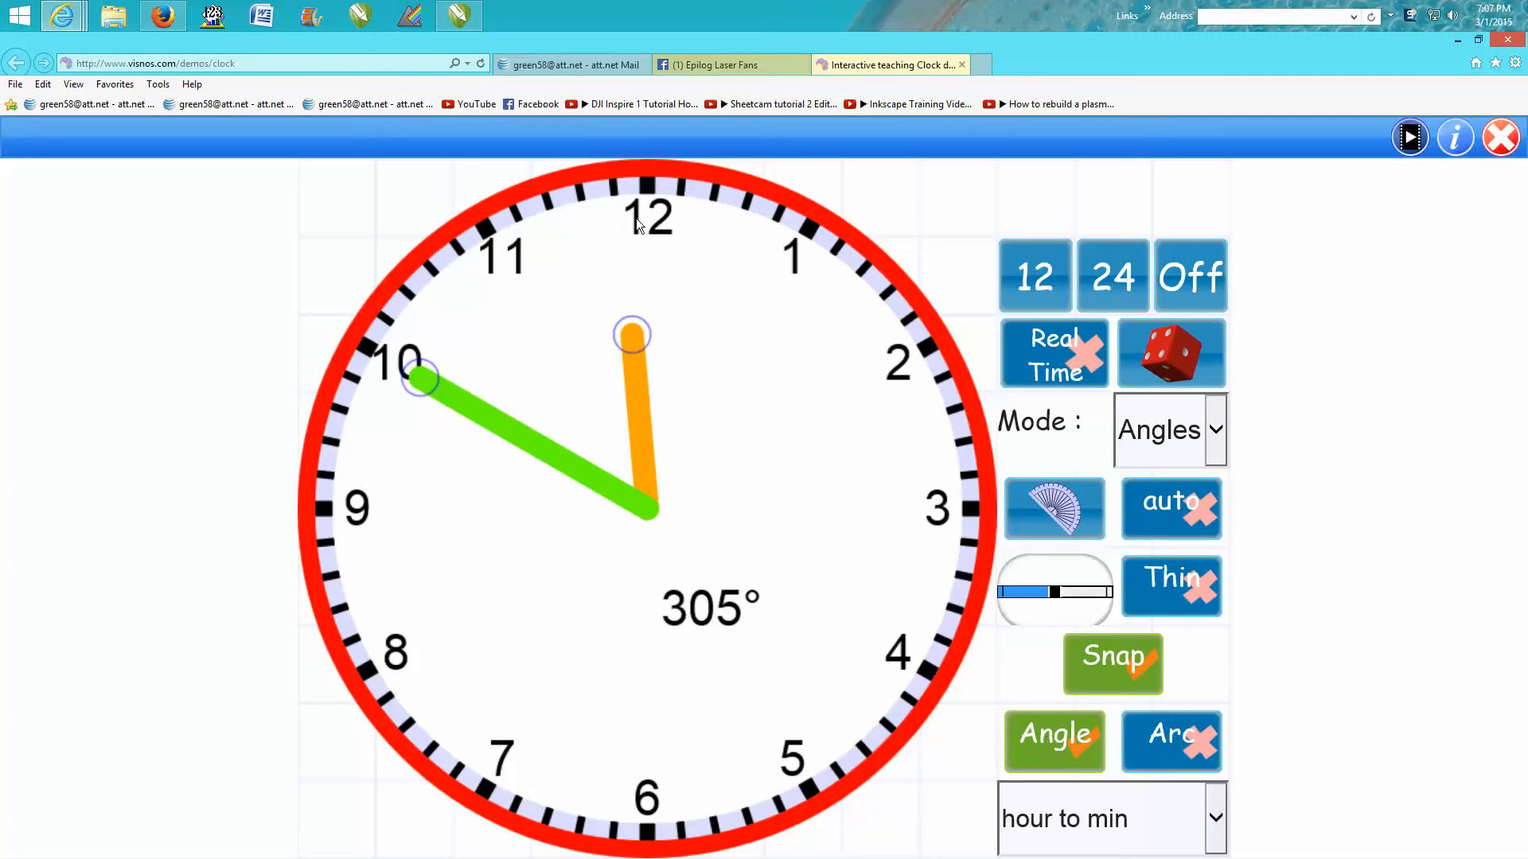
left_click_drag(418, 374, 646, 650)
left_click_drag(701, 253, 667, 294)
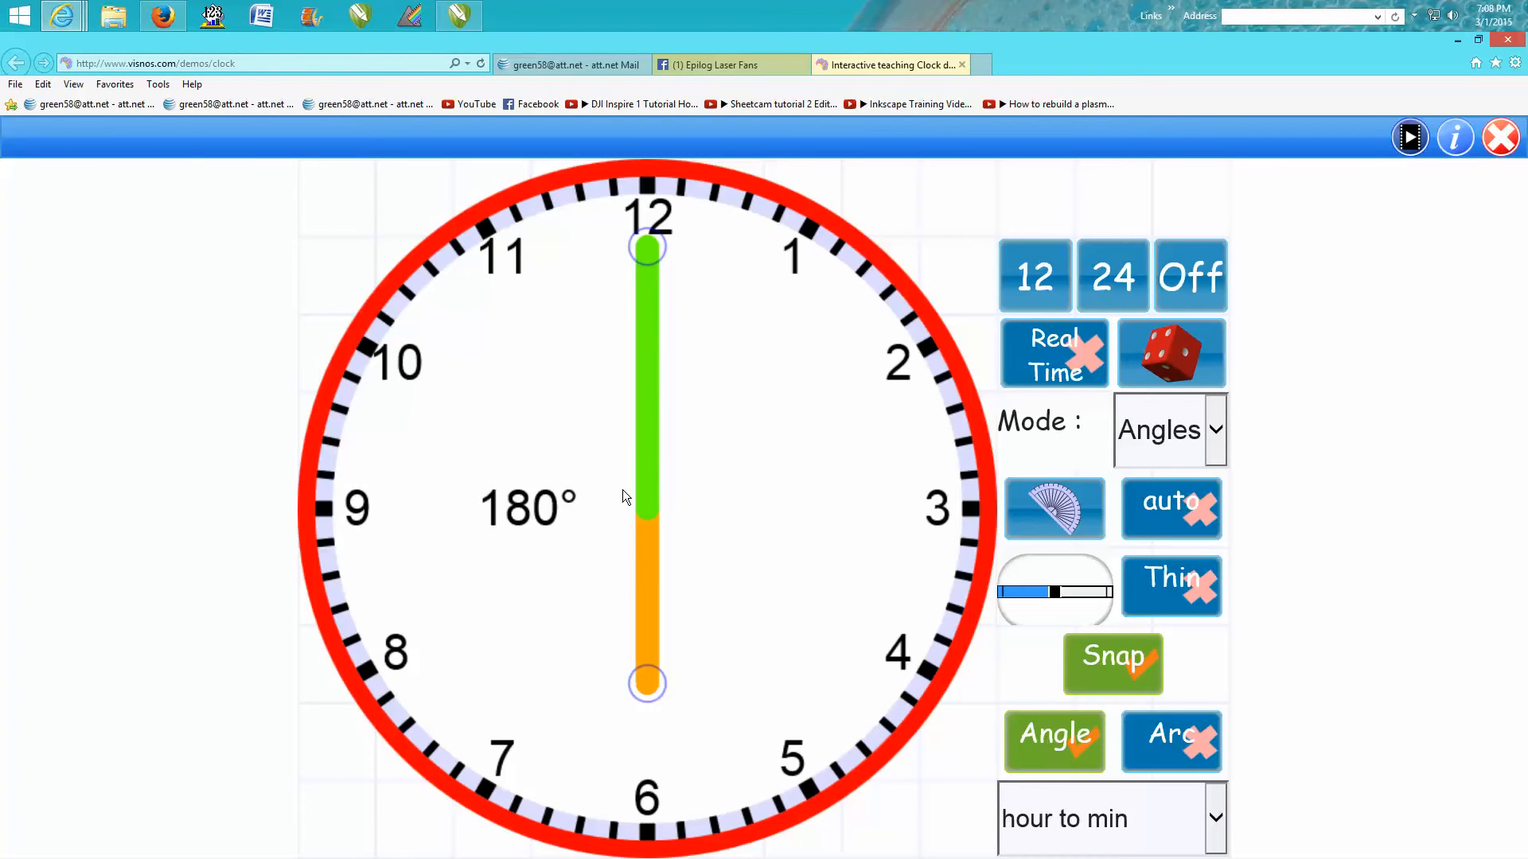
Switch to CorelDRAW and center the long black bar on the page inside the circle
left_click(460, 19)
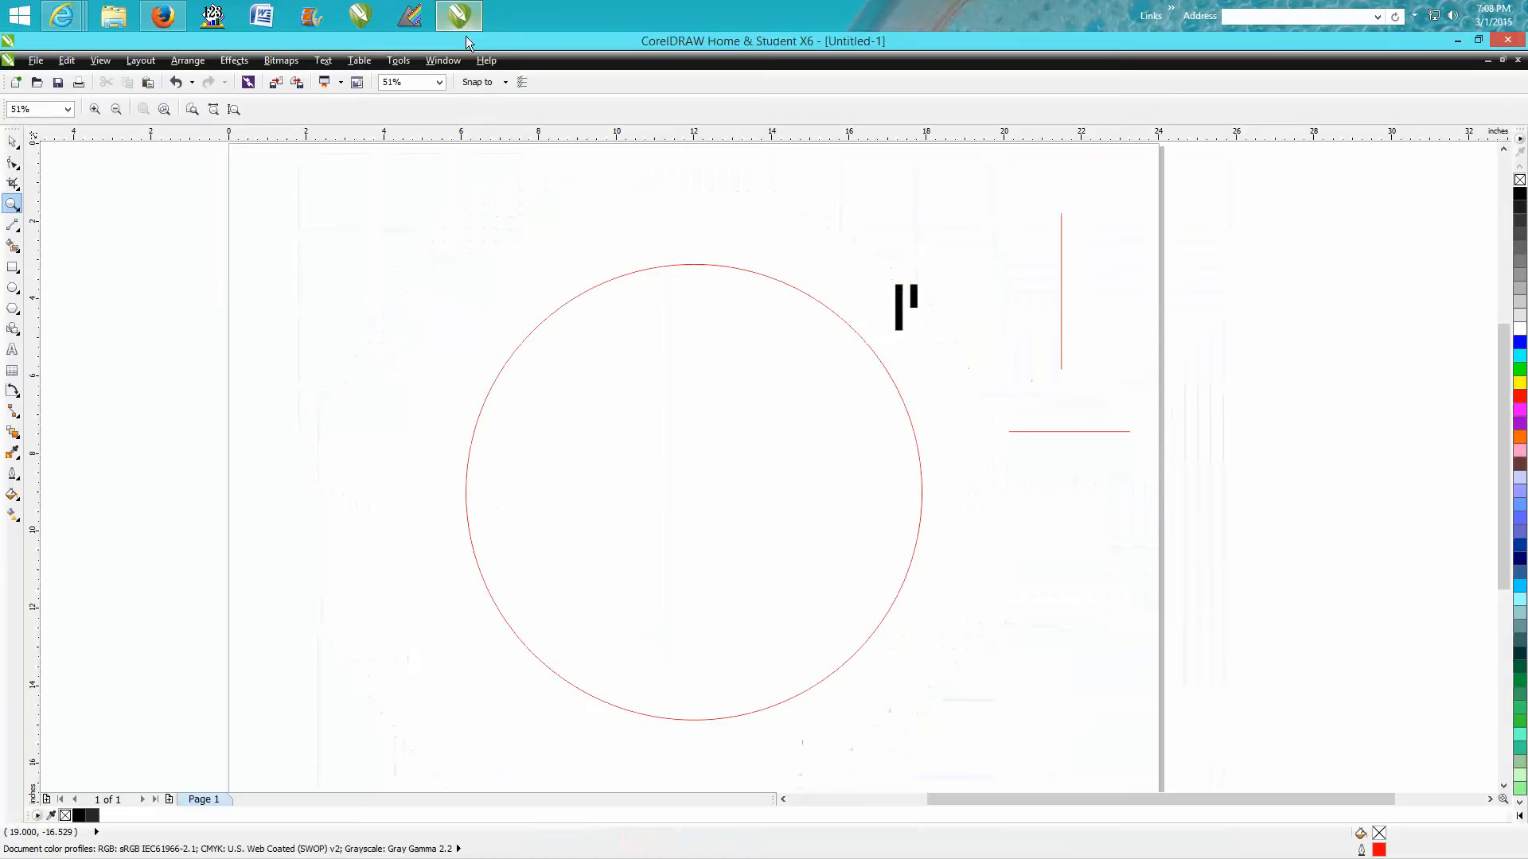
left_click(11, 142)
left_click(643, 270)
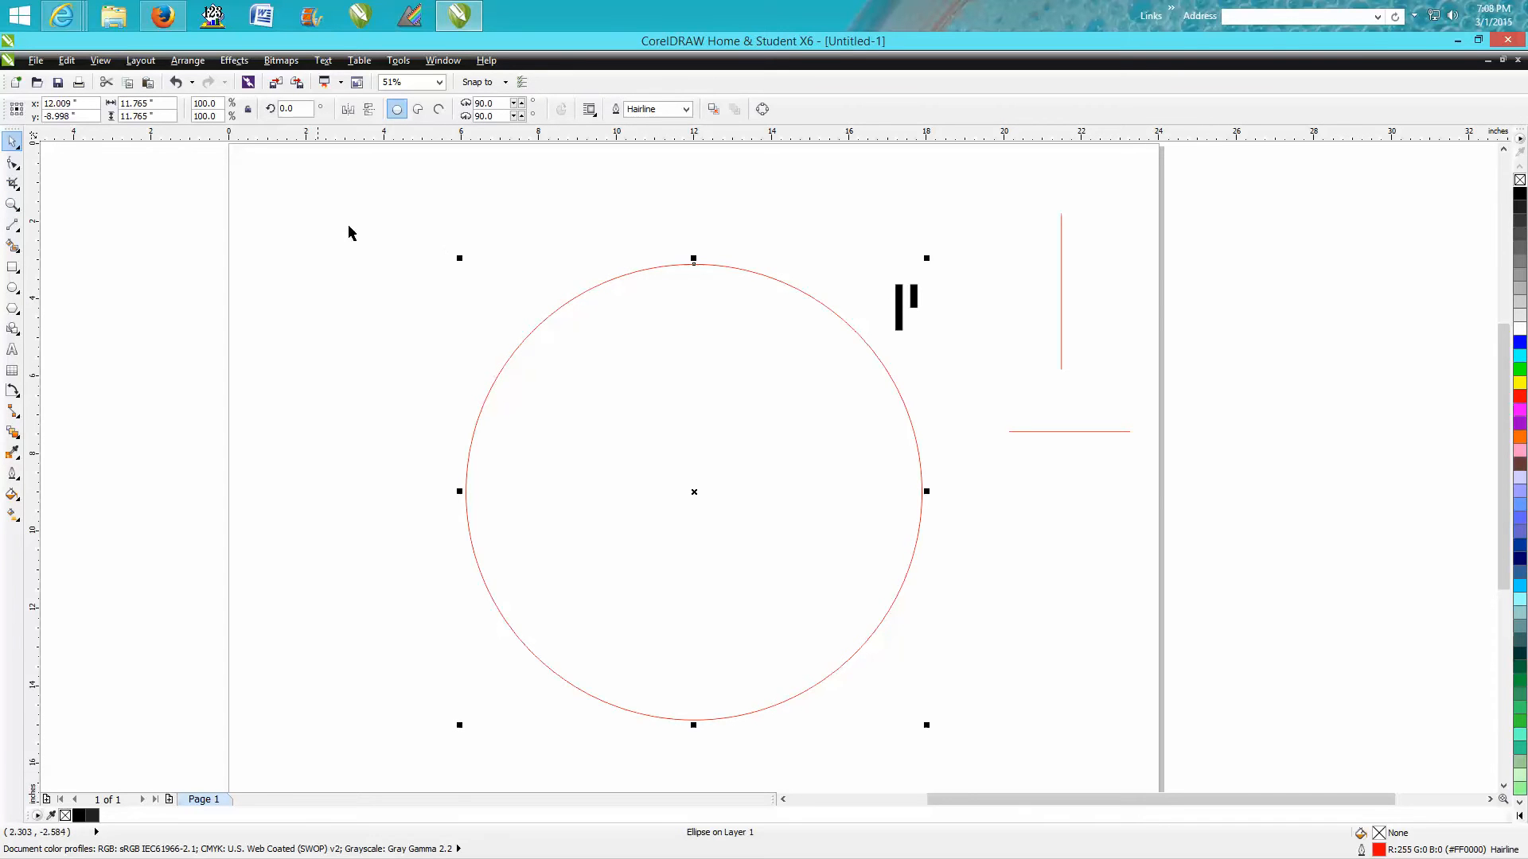
left_click(898, 317)
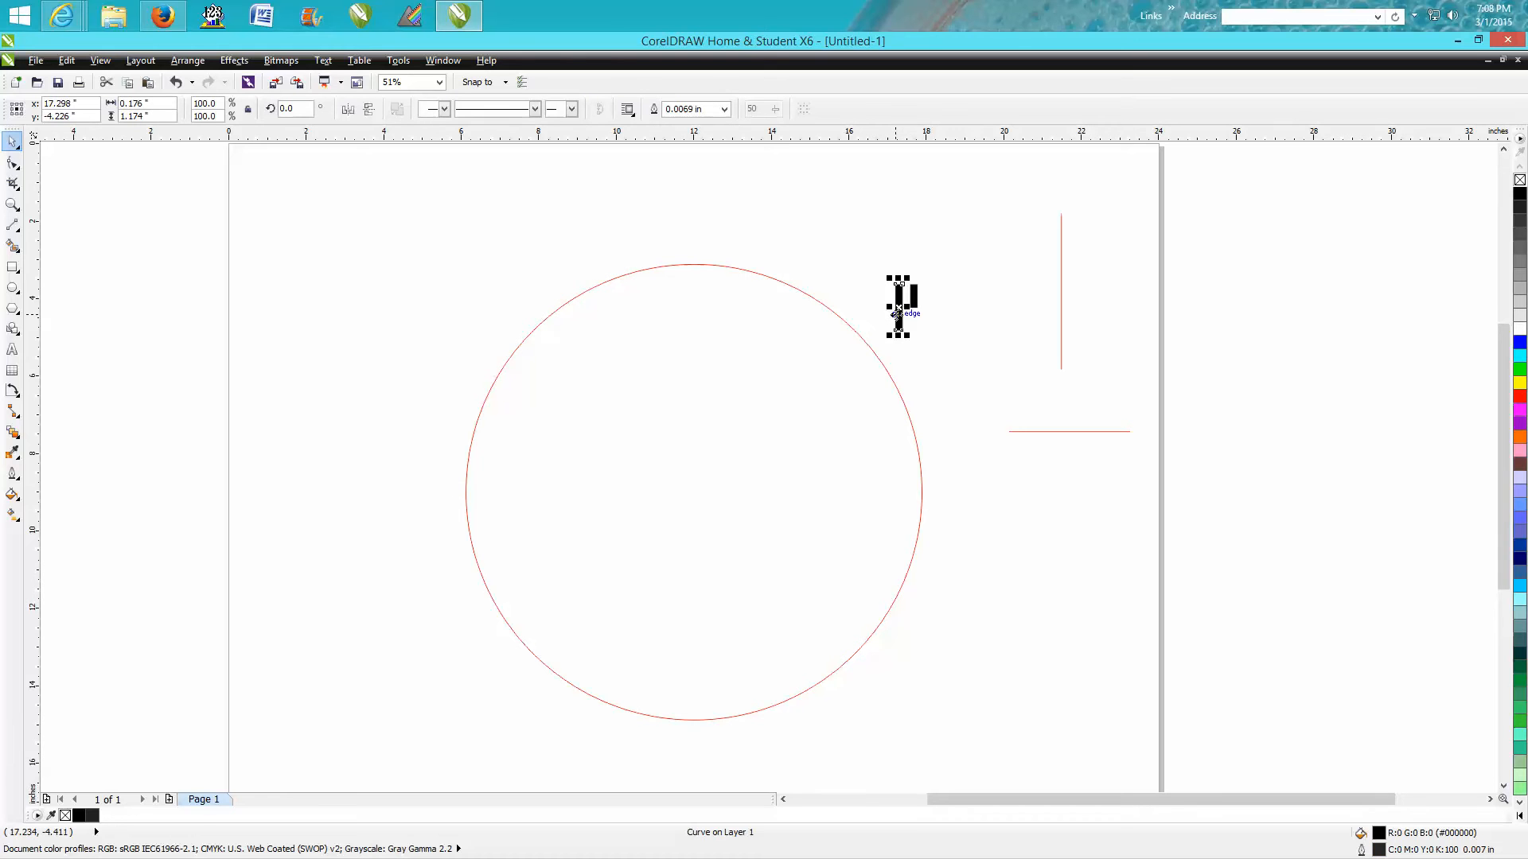
key("p")
Move the short black bar farther out from the circle and align the long bar with the circle's top edge
left_click_drag(427, 250, 928, 751)
left_click(938, 320)
left_click_drag(914, 296, 1010, 307)
left_click_drag(952, 217, 419, 743)
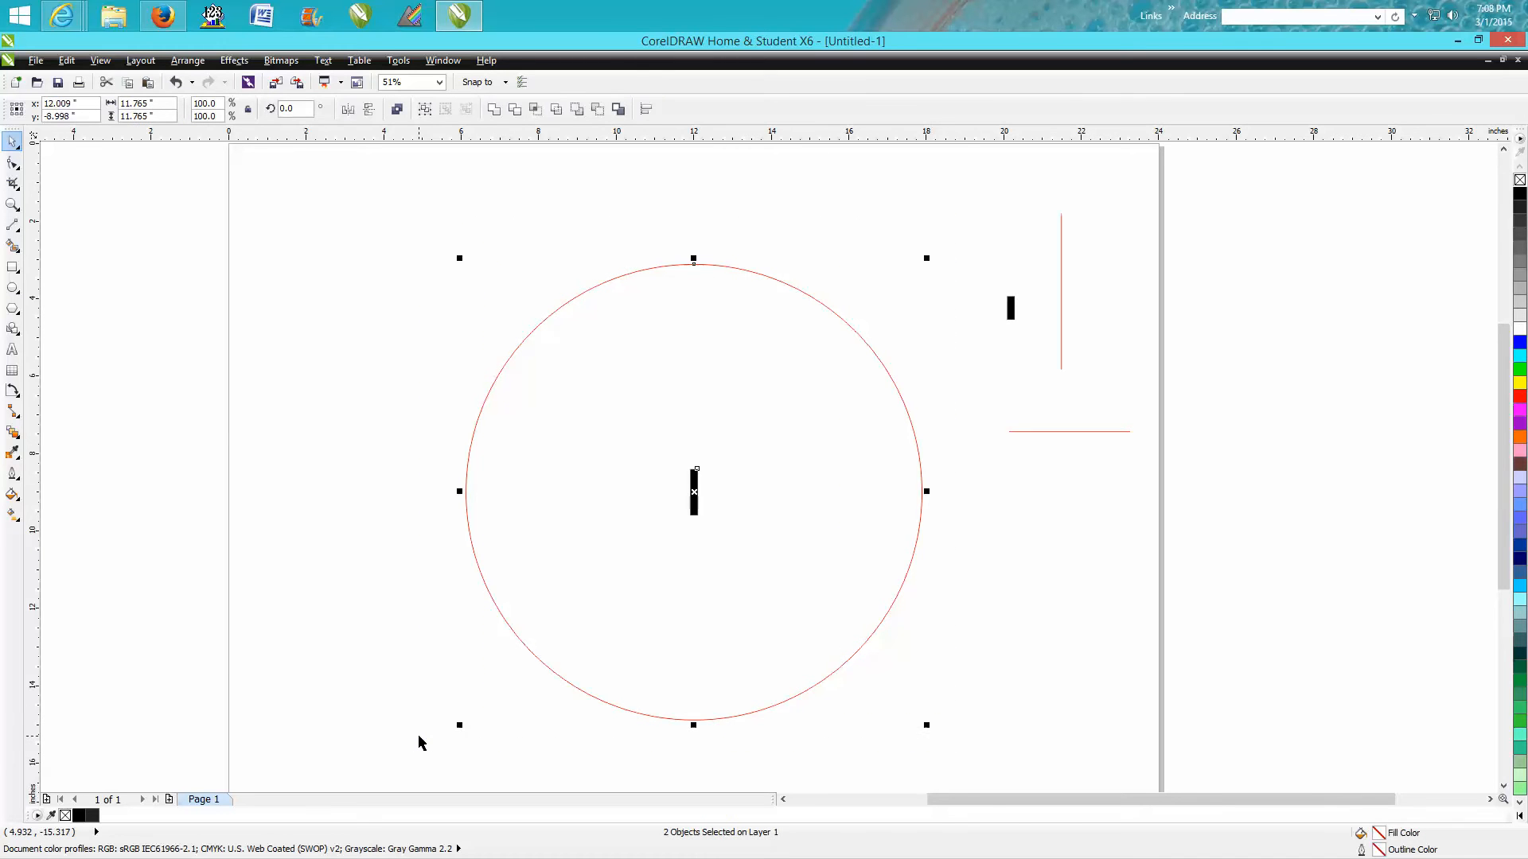
key("t")
Add a horizontal and a vertical guideline crossing at the circle's center
left_click(12, 203)
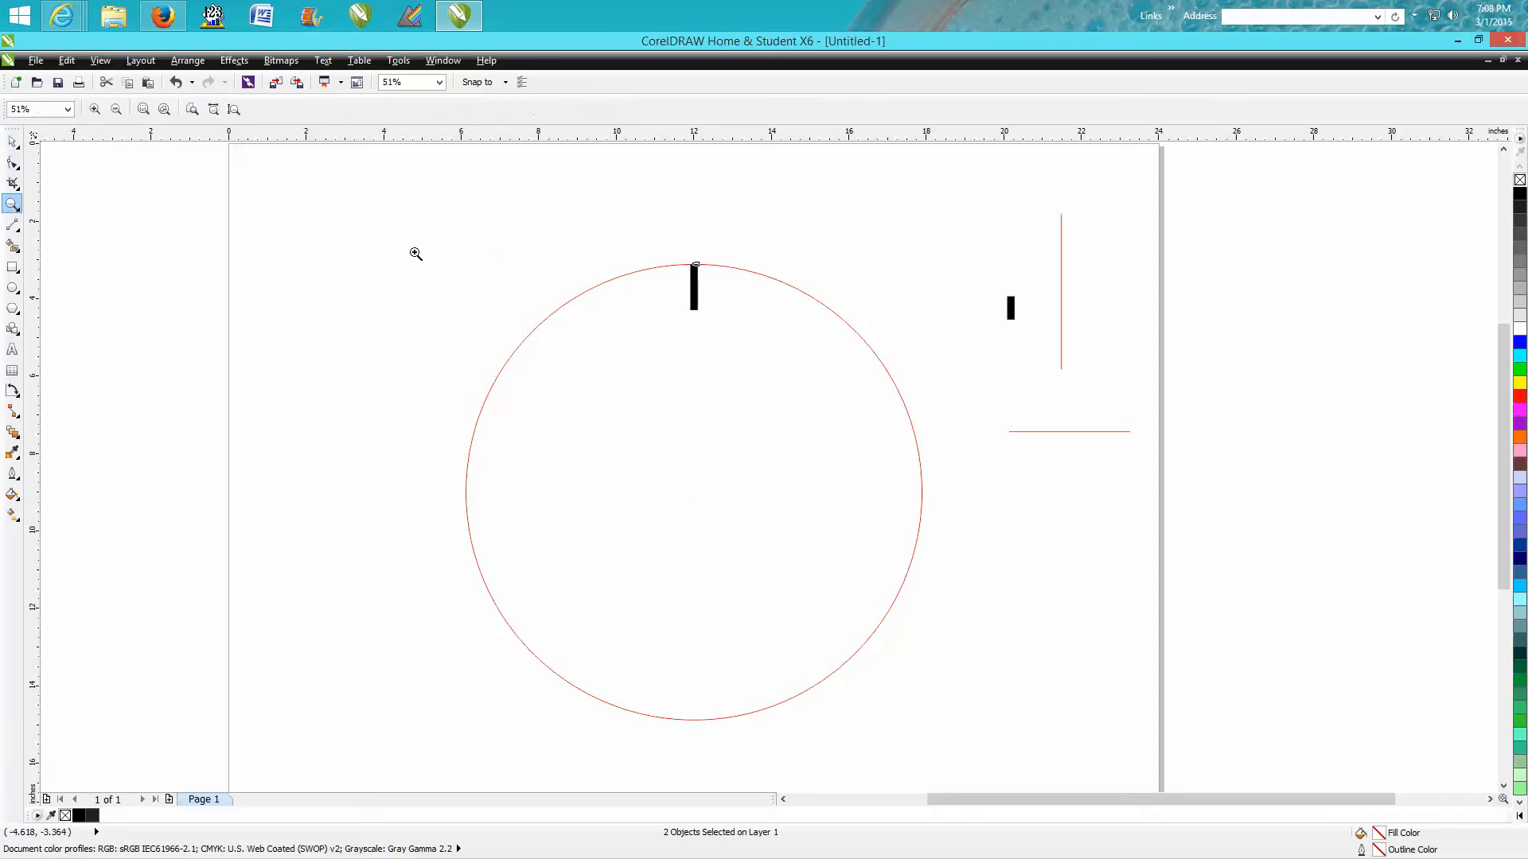
left_click_drag(549, 134, 581, 490)
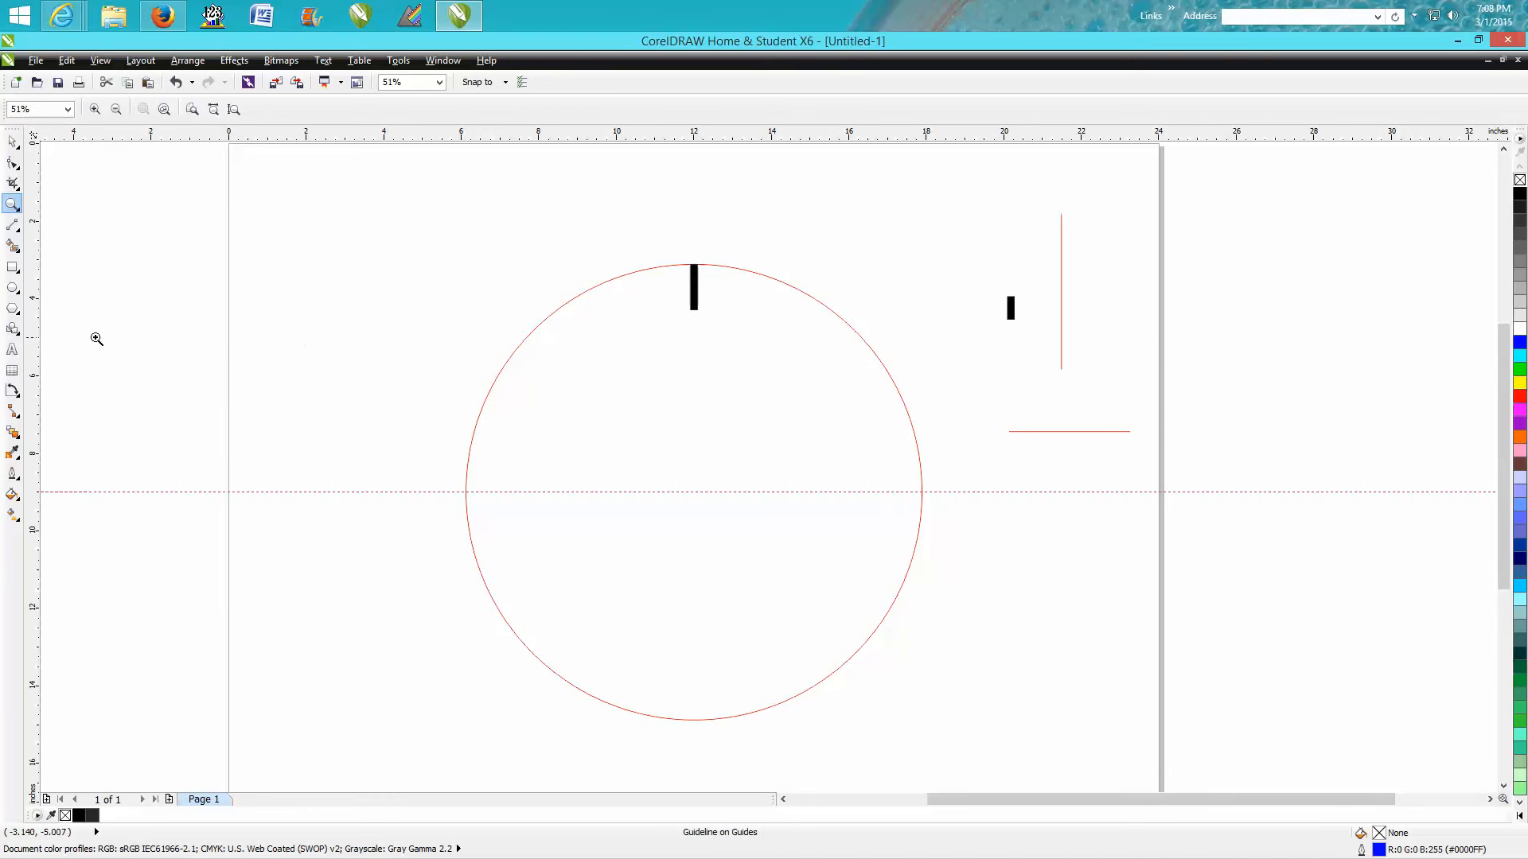
left_click_drag(36, 347, 694, 347)
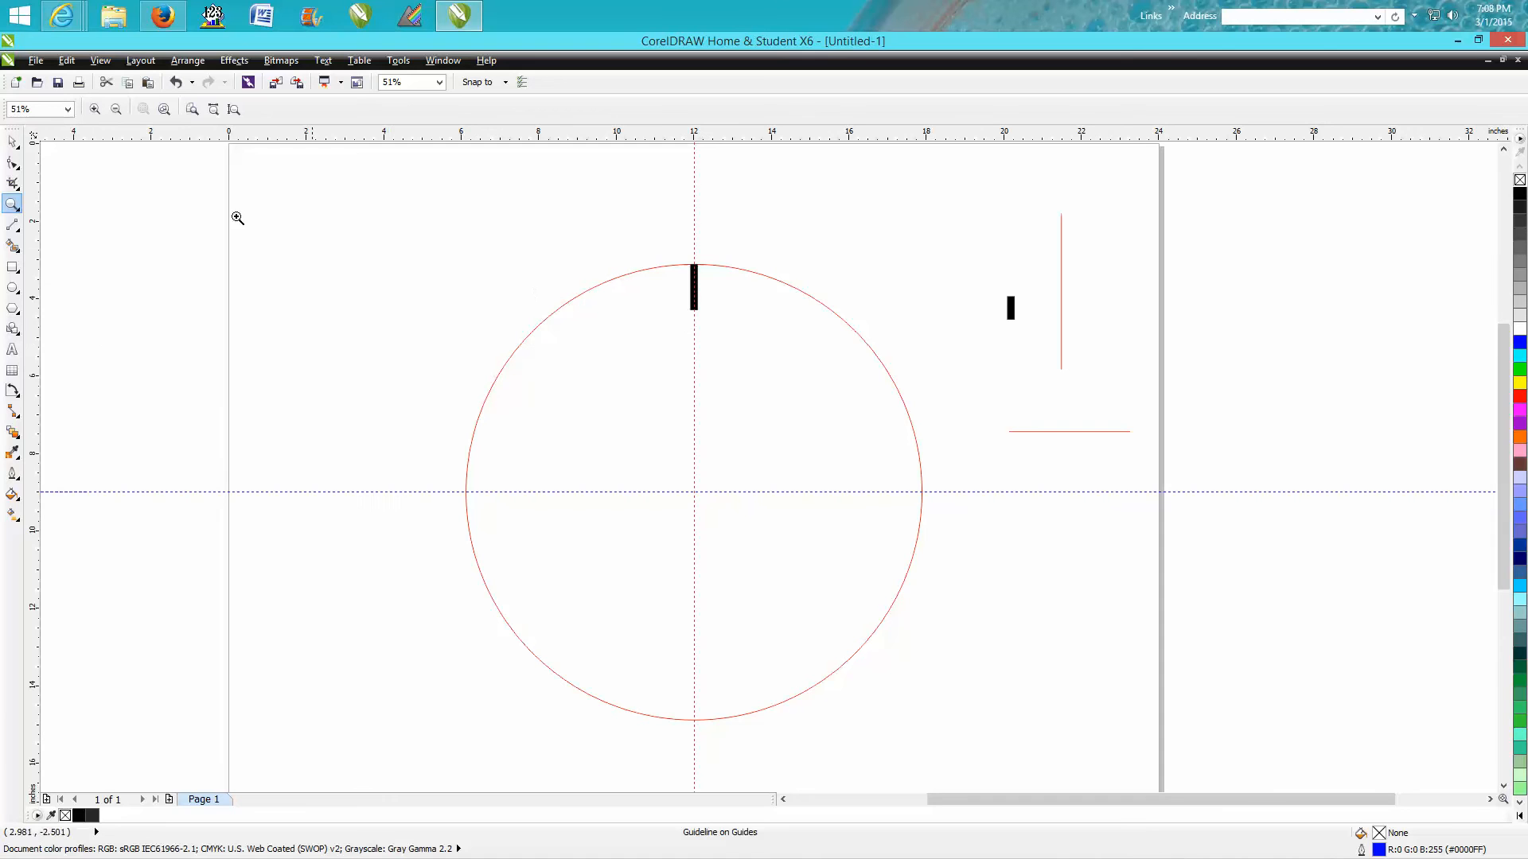
Move the long bar's center of rotation to the guideline intersection at the circle's center
left_click_drag(322, 182, 980, 767)
left_click(13, 141)
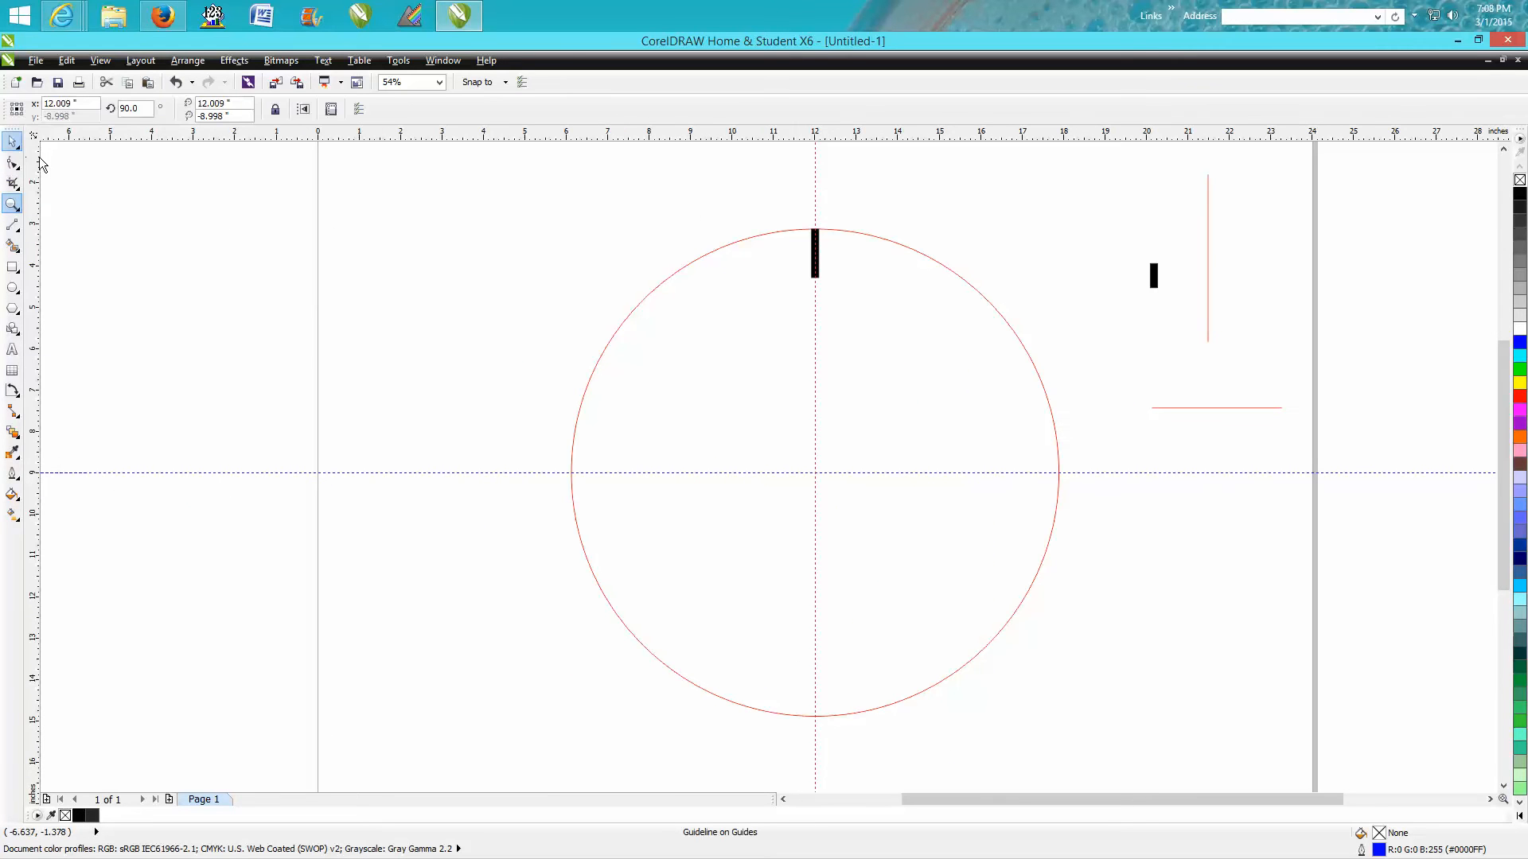
left_click(816, 265)
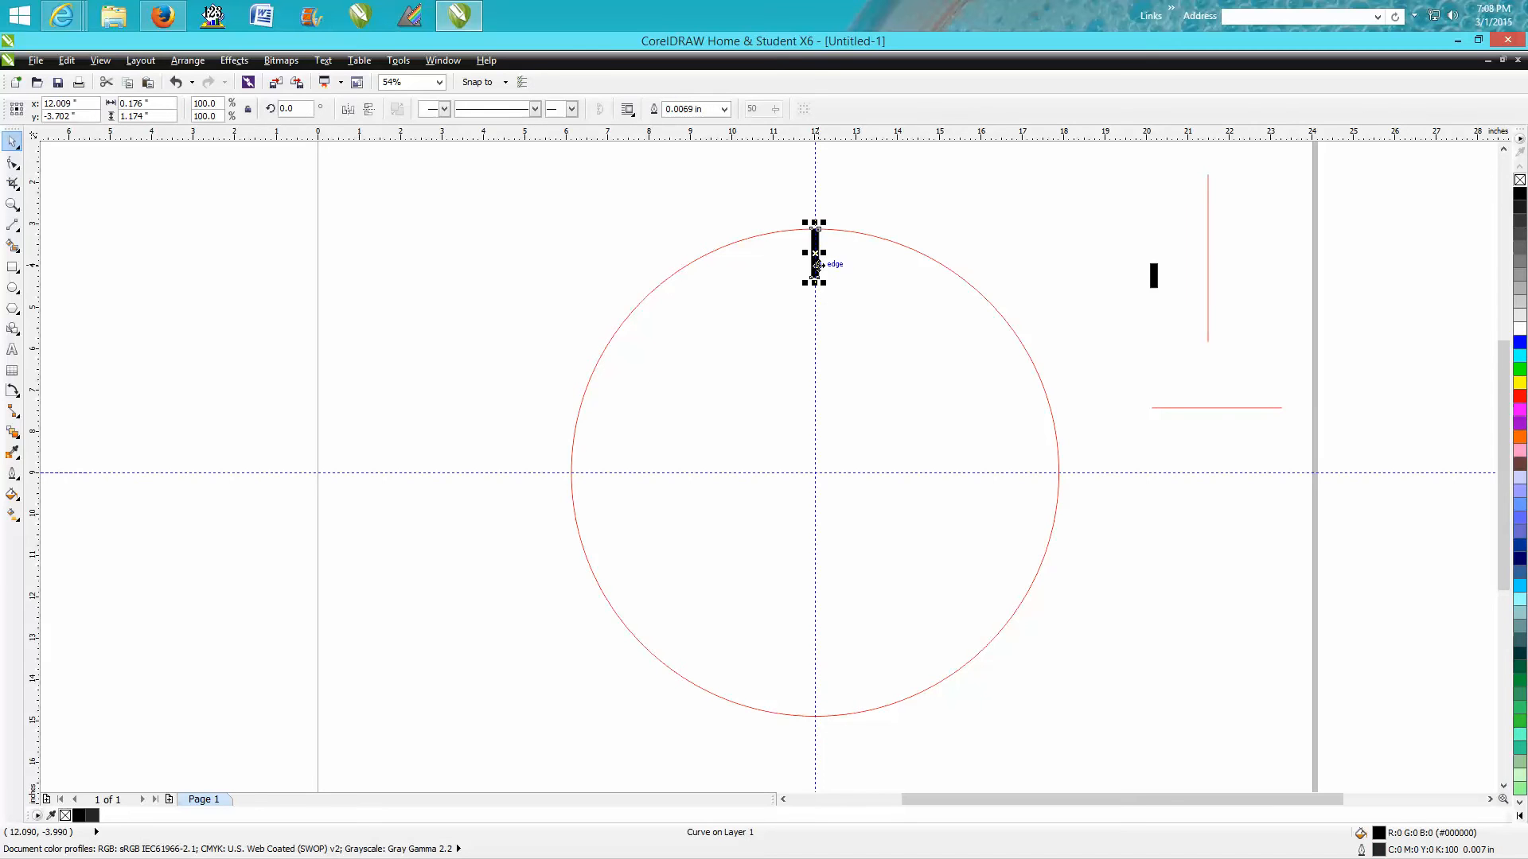
left_click(817, 265)
left_click_drag(814, 253, 816, 473)
Try rotating the original long bar 30 degrees about the circle's center, and undo the rotation
left_click(288, 108)
type("30")
key("Return")
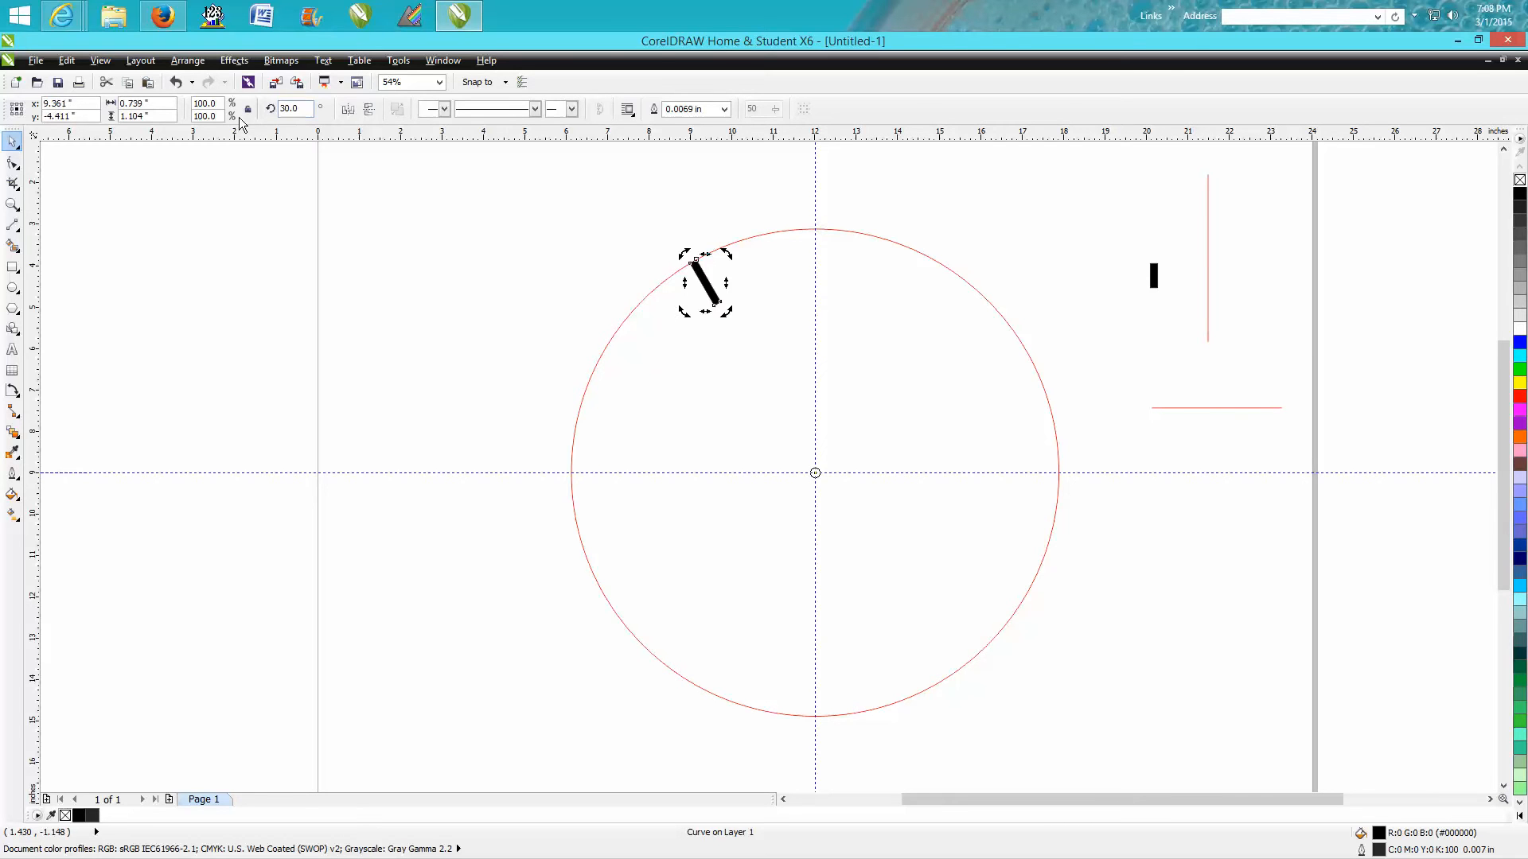
left_click(176, 82)
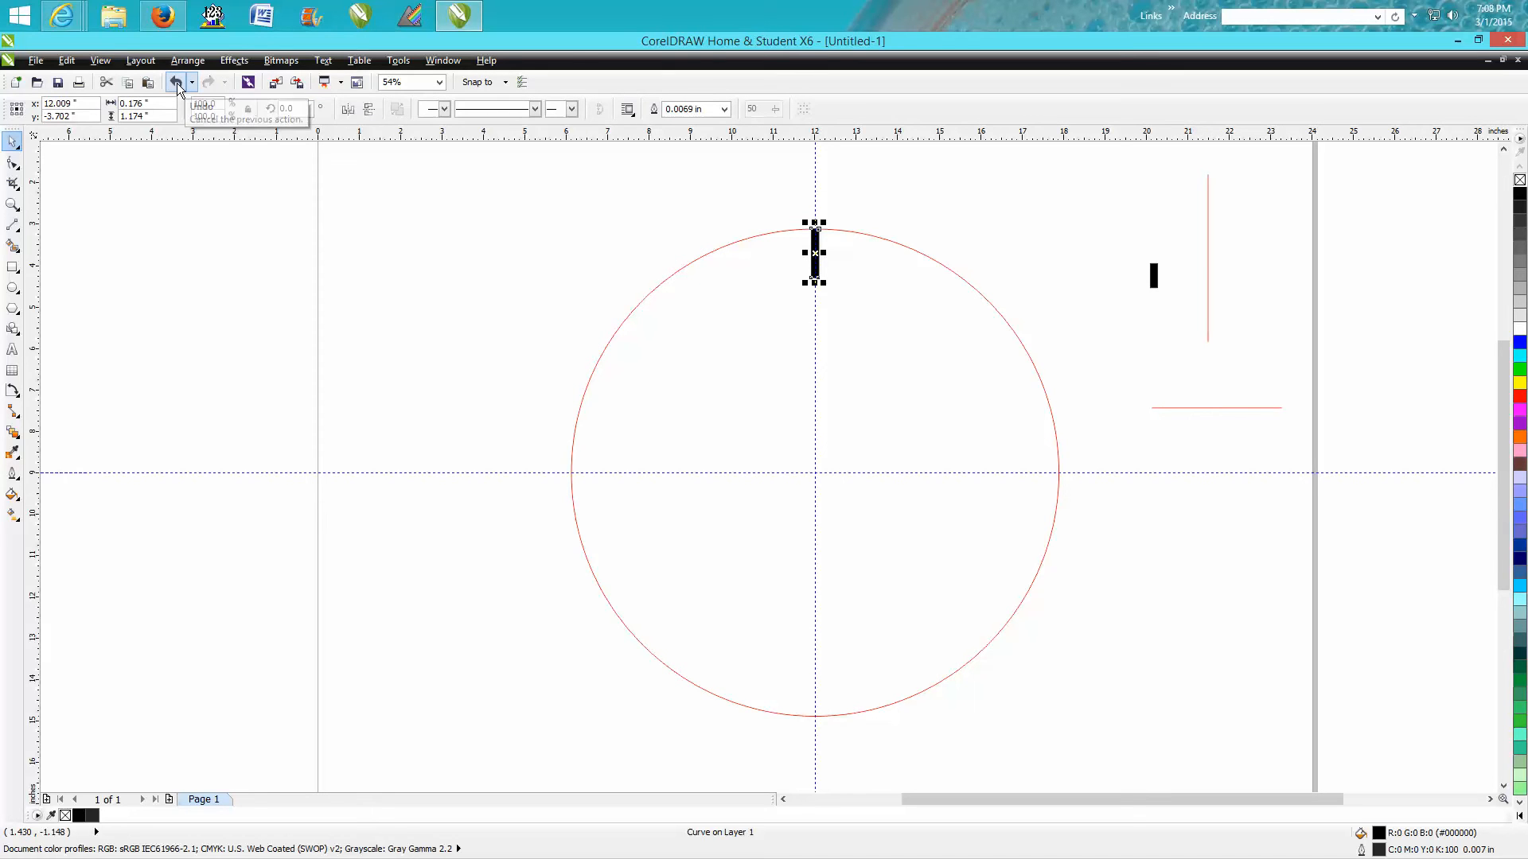
Create a copy of the long bar rotated 30 degrees about the circle's center
double_click(302, 108)
type("30")
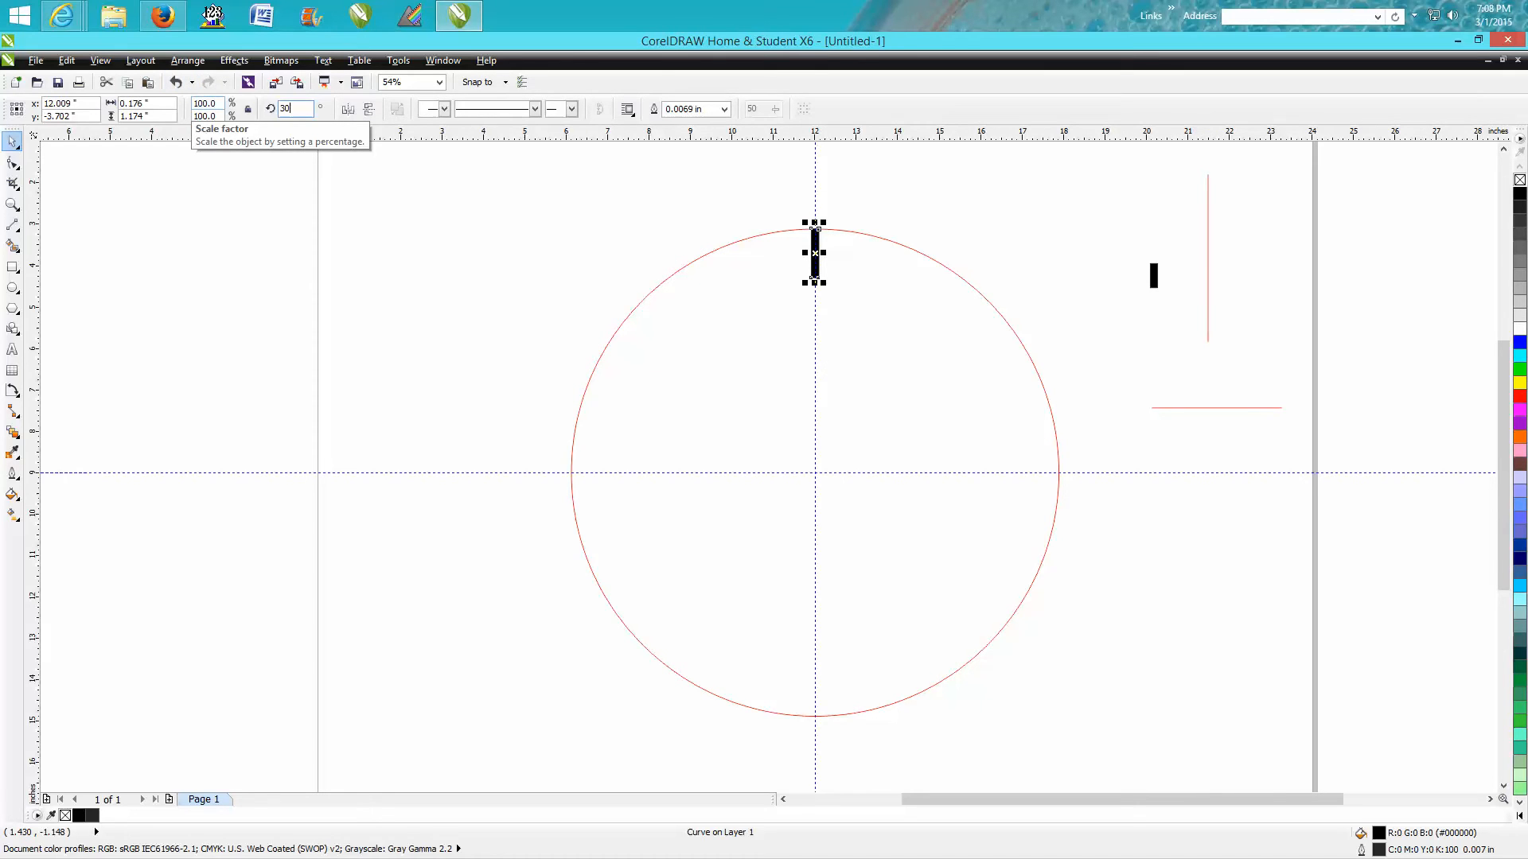
key("Return")
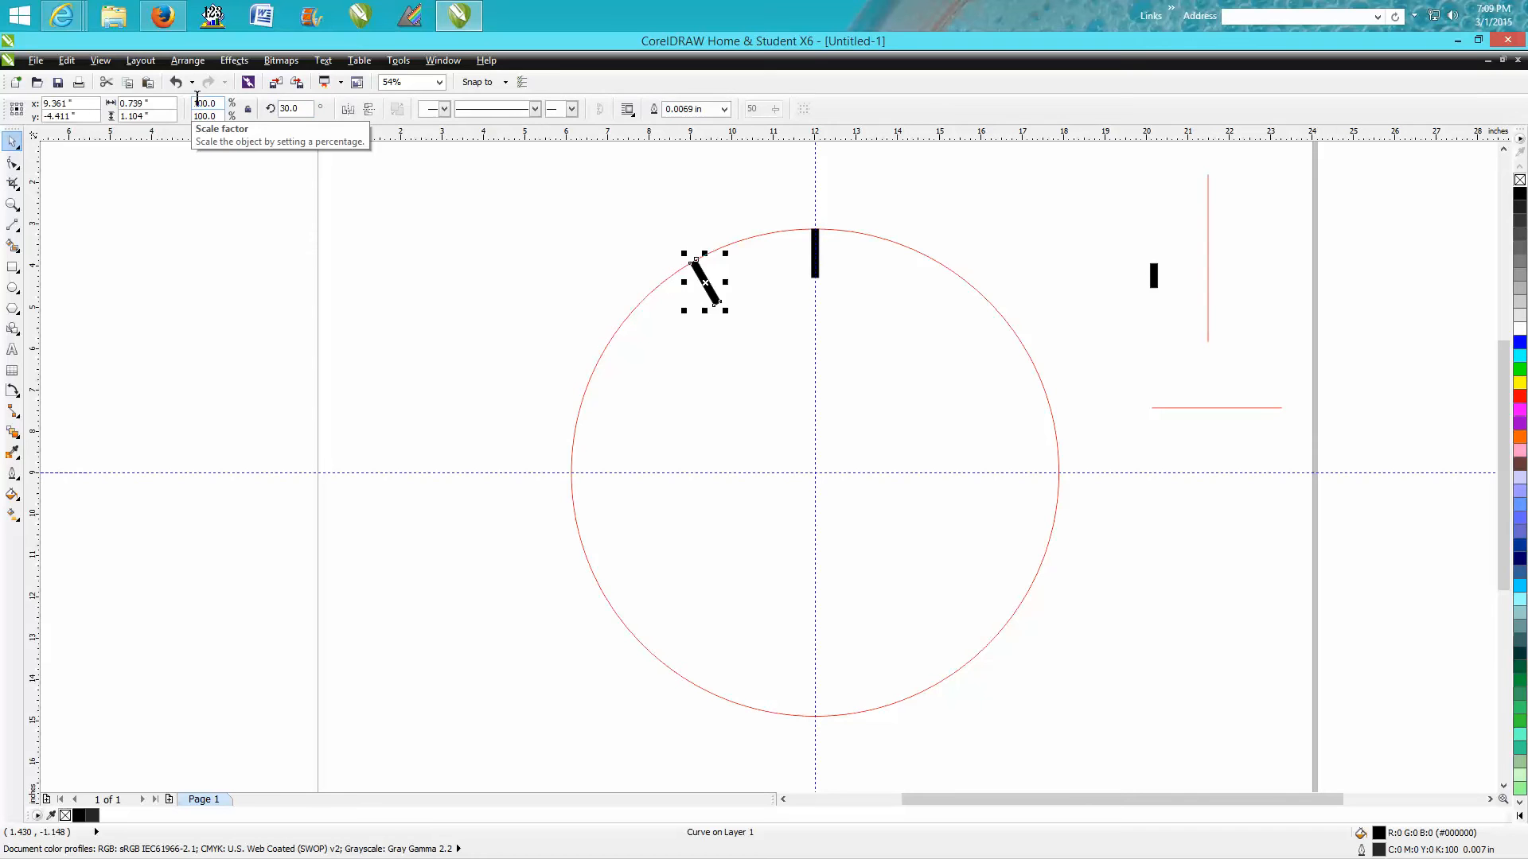
Repeat the 30-degree rotated copy around the circle to form all twelve hour marks, undoing the extra copy at 12 o'clock
key("ctrl+r")
key("ctrl+r")
key("ctrl+r")
key("ctrl+r")
key("ctrl+r")
key("ctrl+r")
key("ctrl+r")
key("ctrl+r")
key("ctrl+r")
key("ctrl+r")
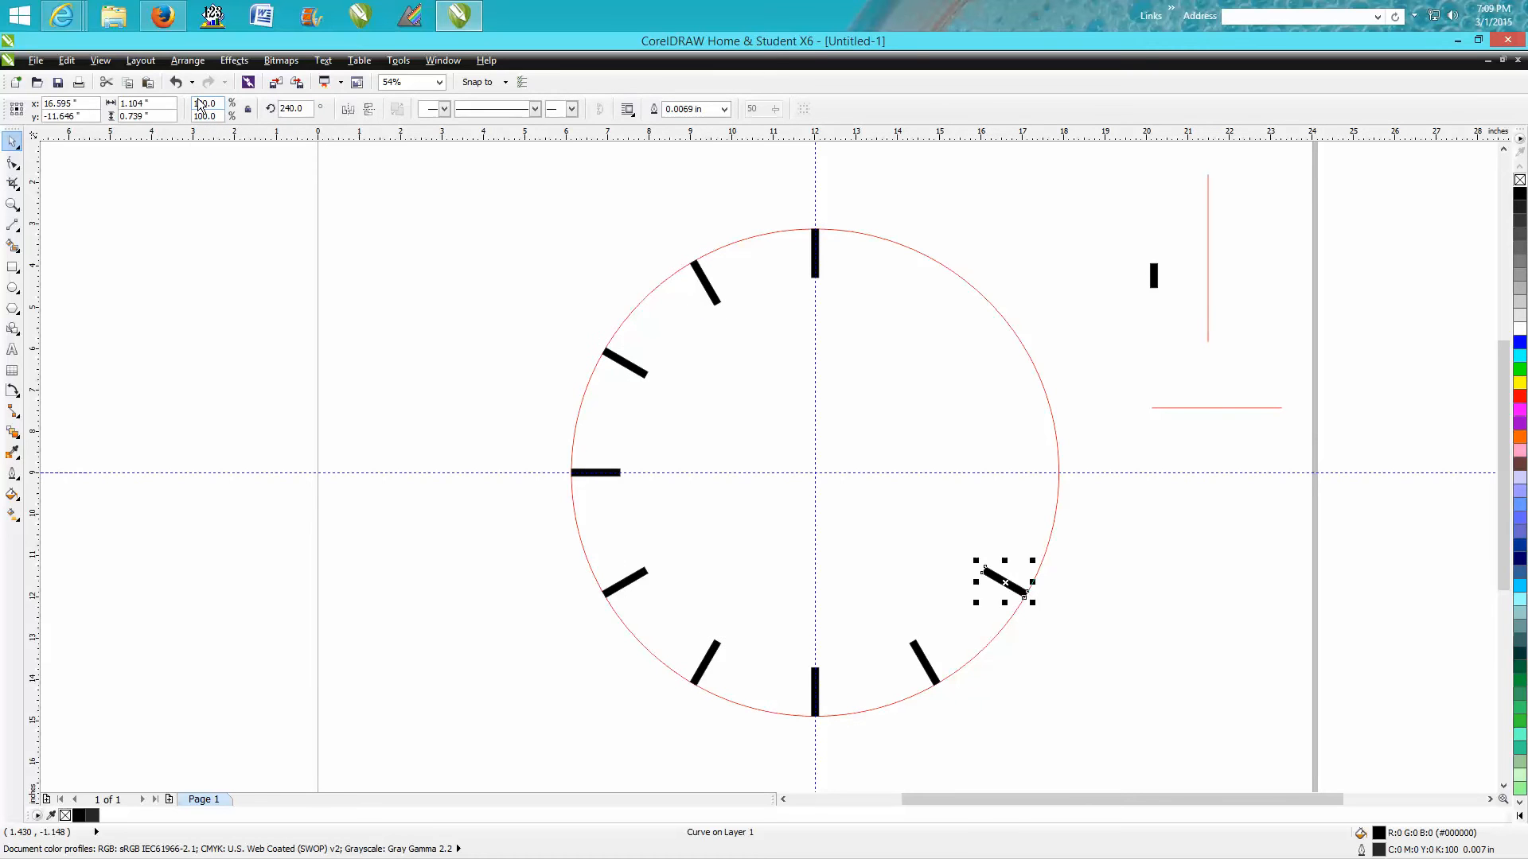
key("ctrl+r")
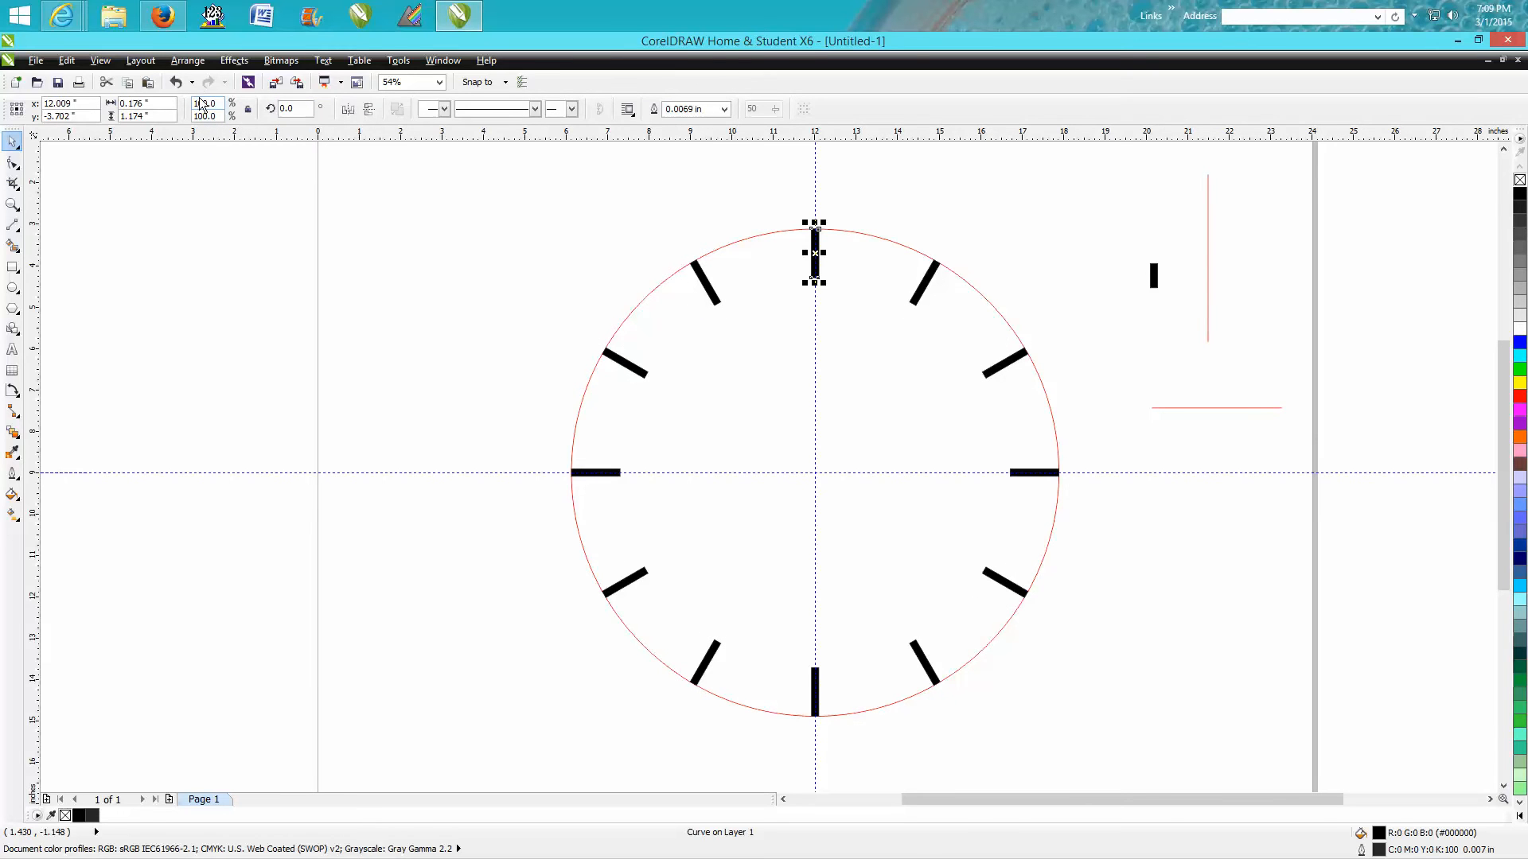
left_click(176, 82)
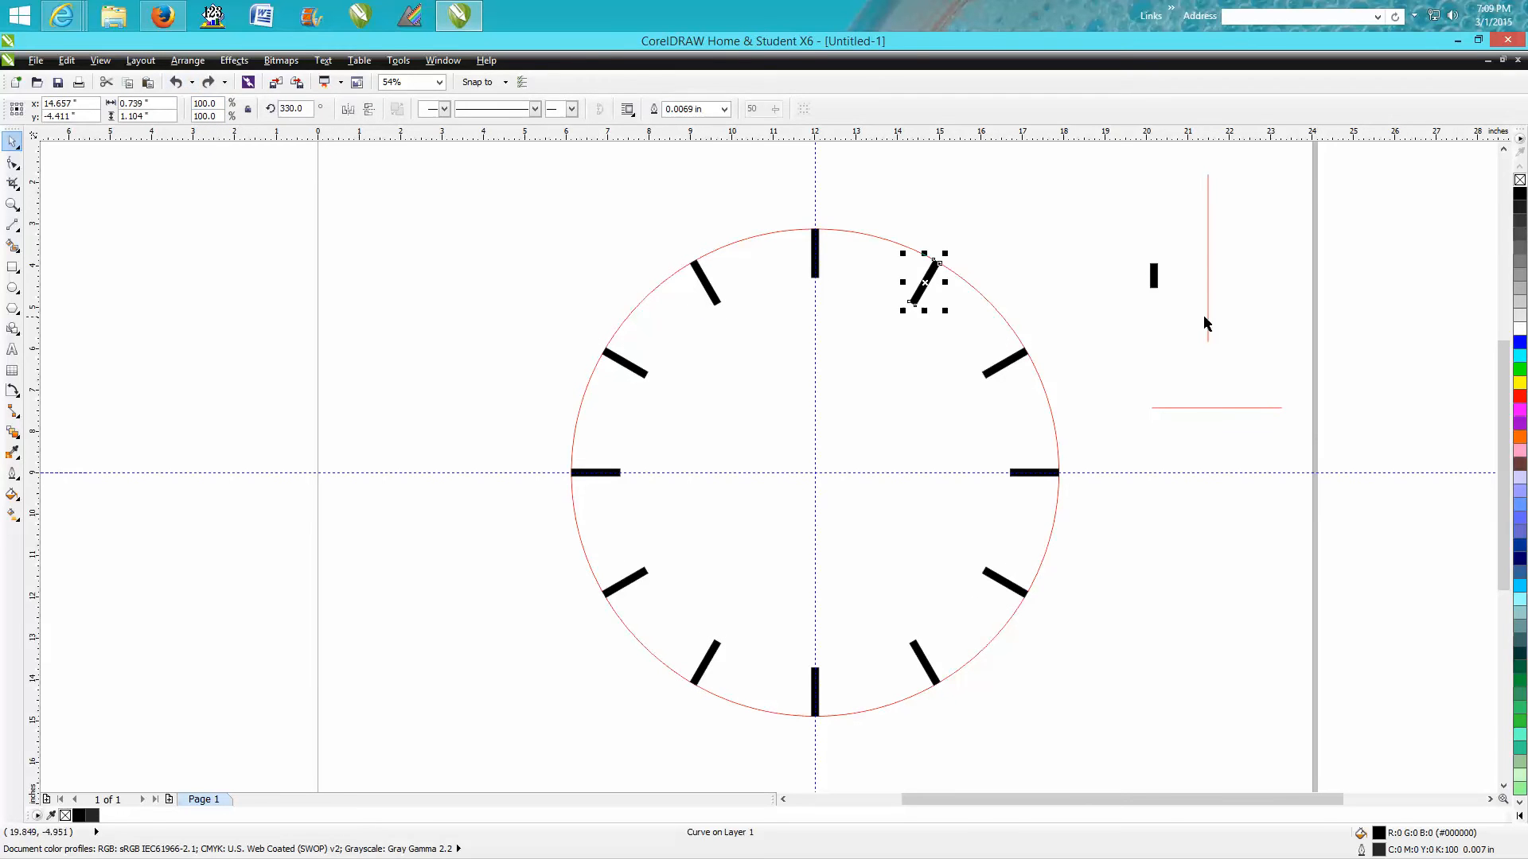
Align the short bar with the circle, centered horizontally and flush with the circle's top edge
left_click(1153, 280)
left_click(1013, 334, "shift")
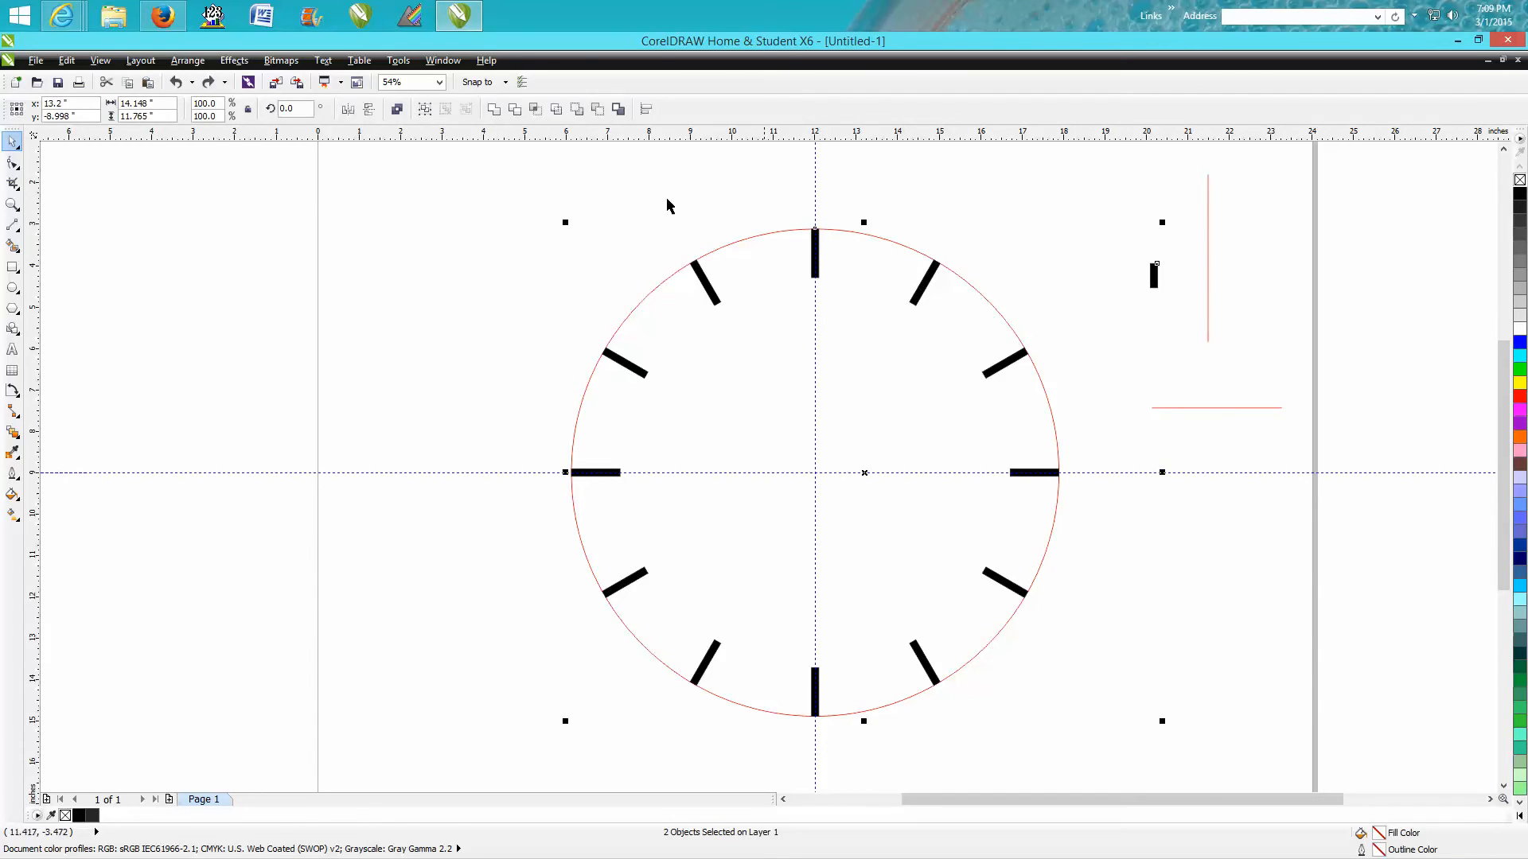
key("e")
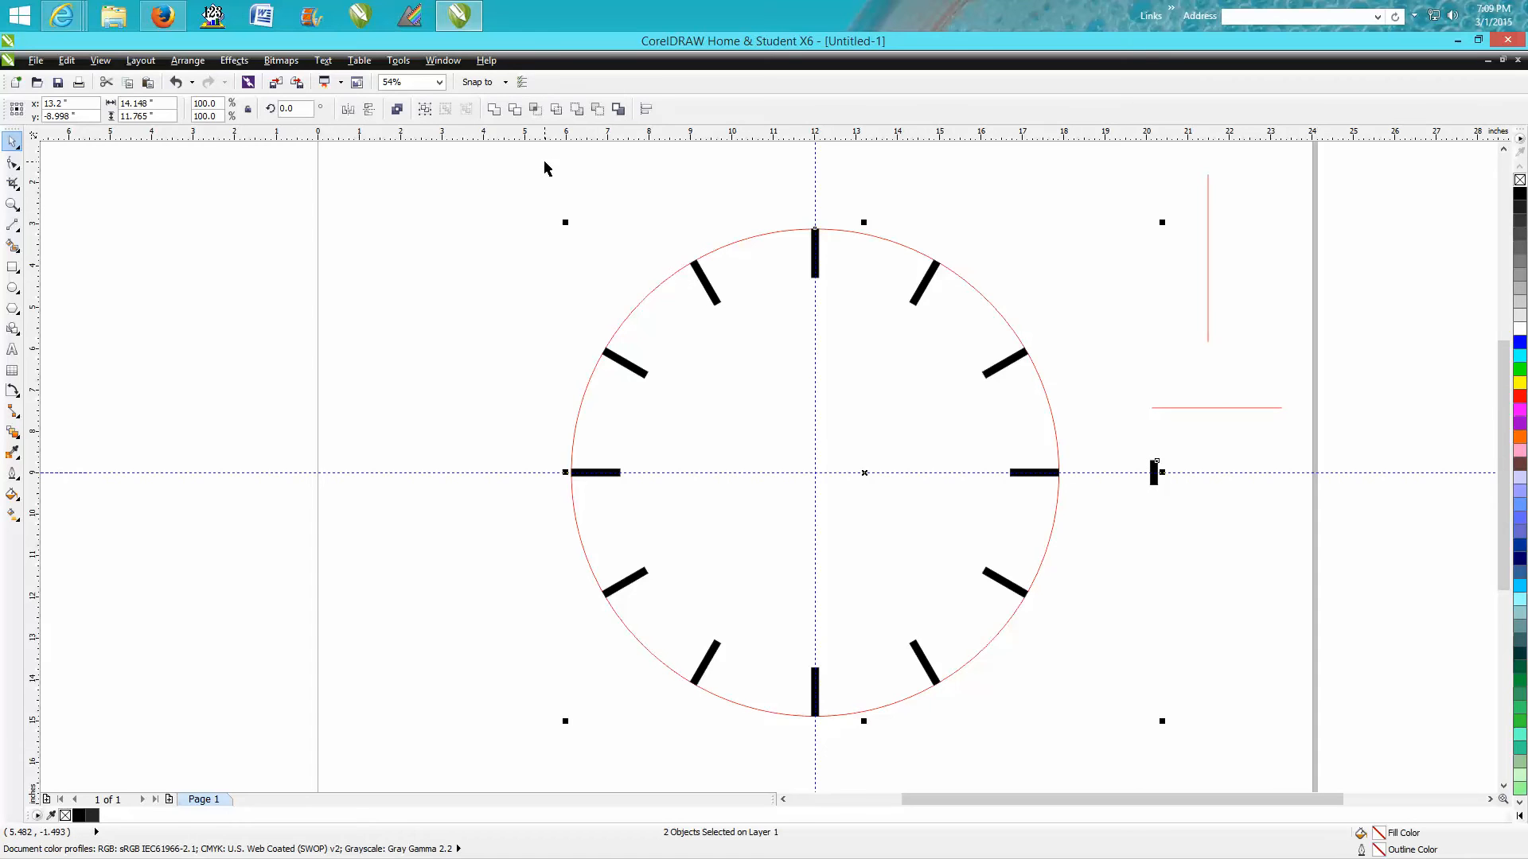
key("c")
key("t")
Select the short bar over the 12 o'clock mark and move its center of rotation to the circle's center
left_click(12, 204)
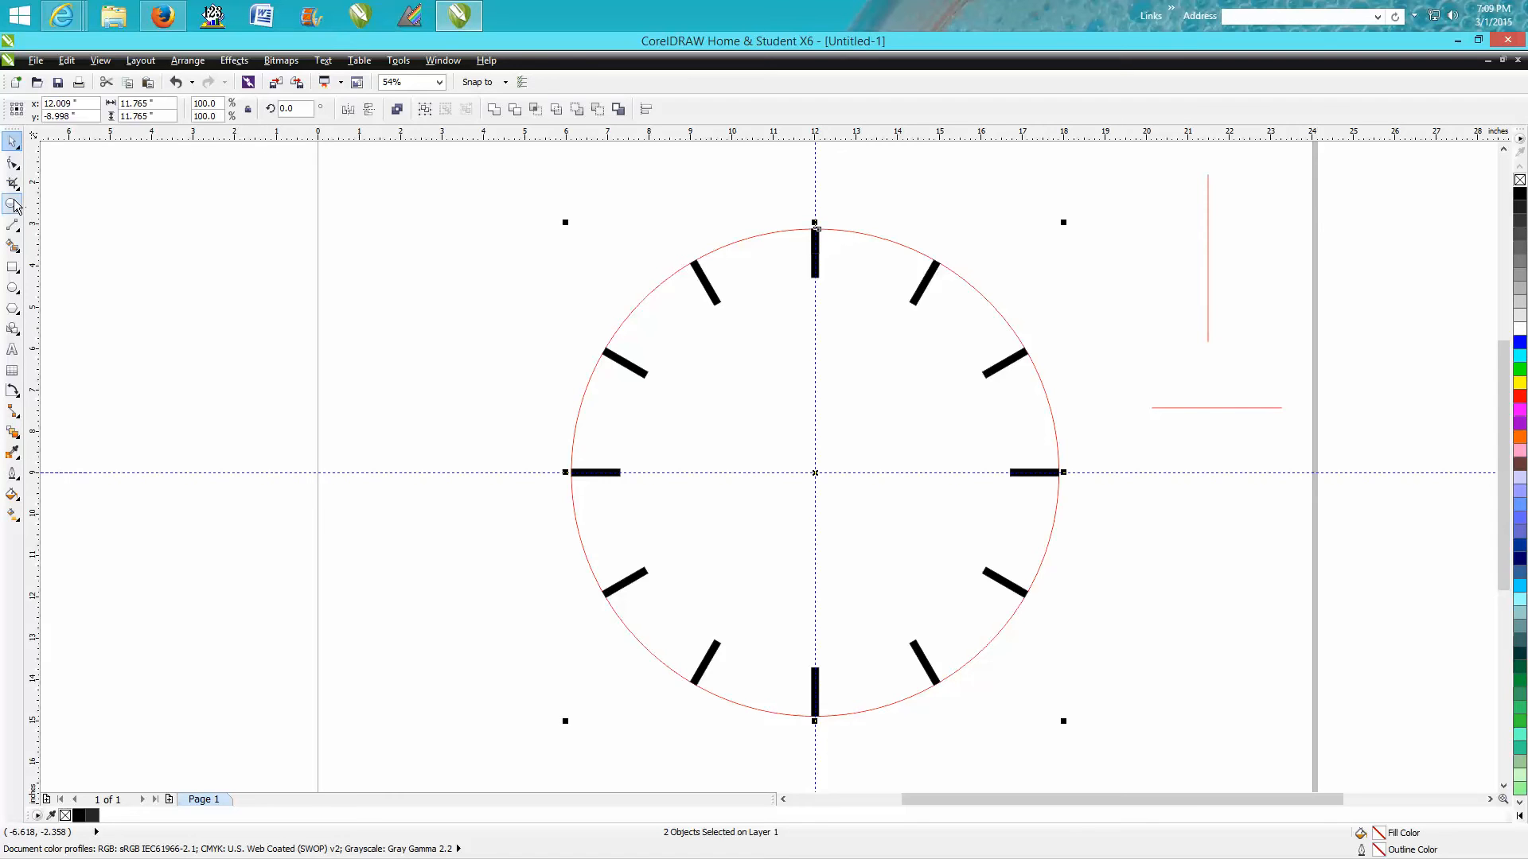
left_click_drag(757, 208, 874, 319)
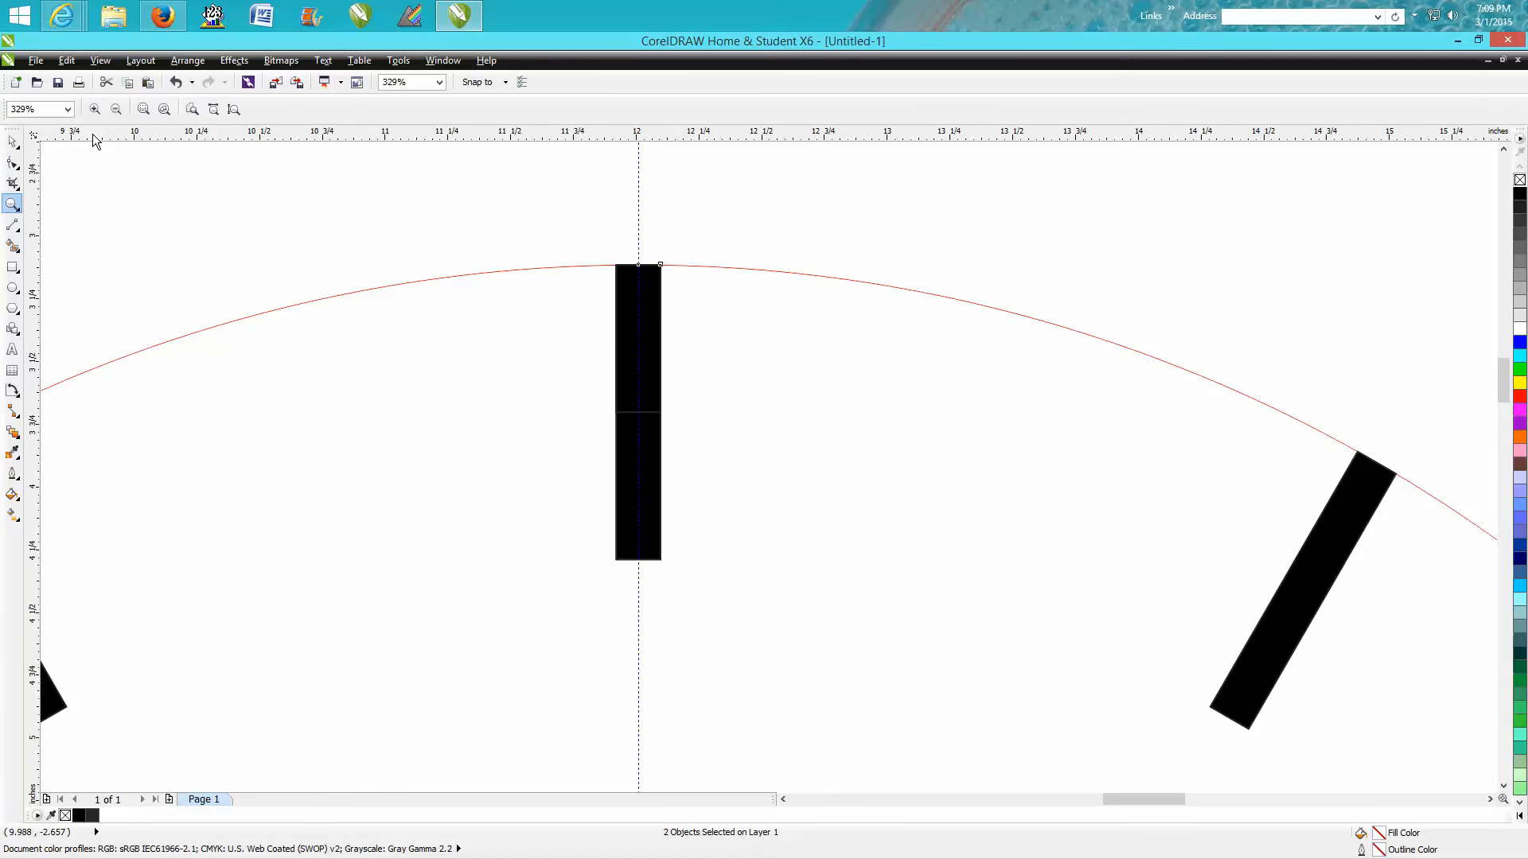
left_click(12, 142)
left_click(342, 169)
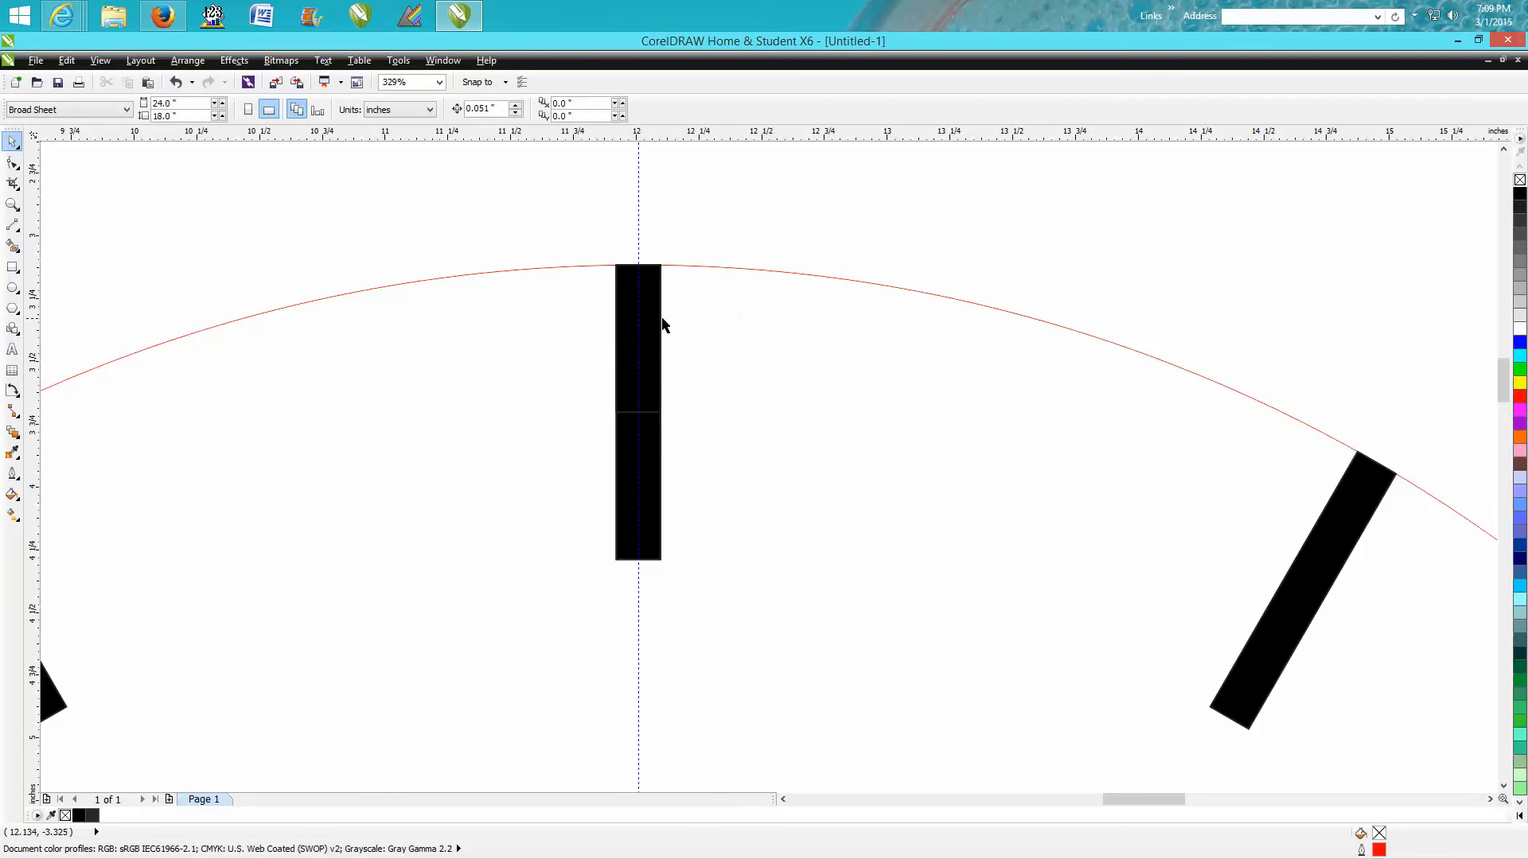
left_click(659, 324)
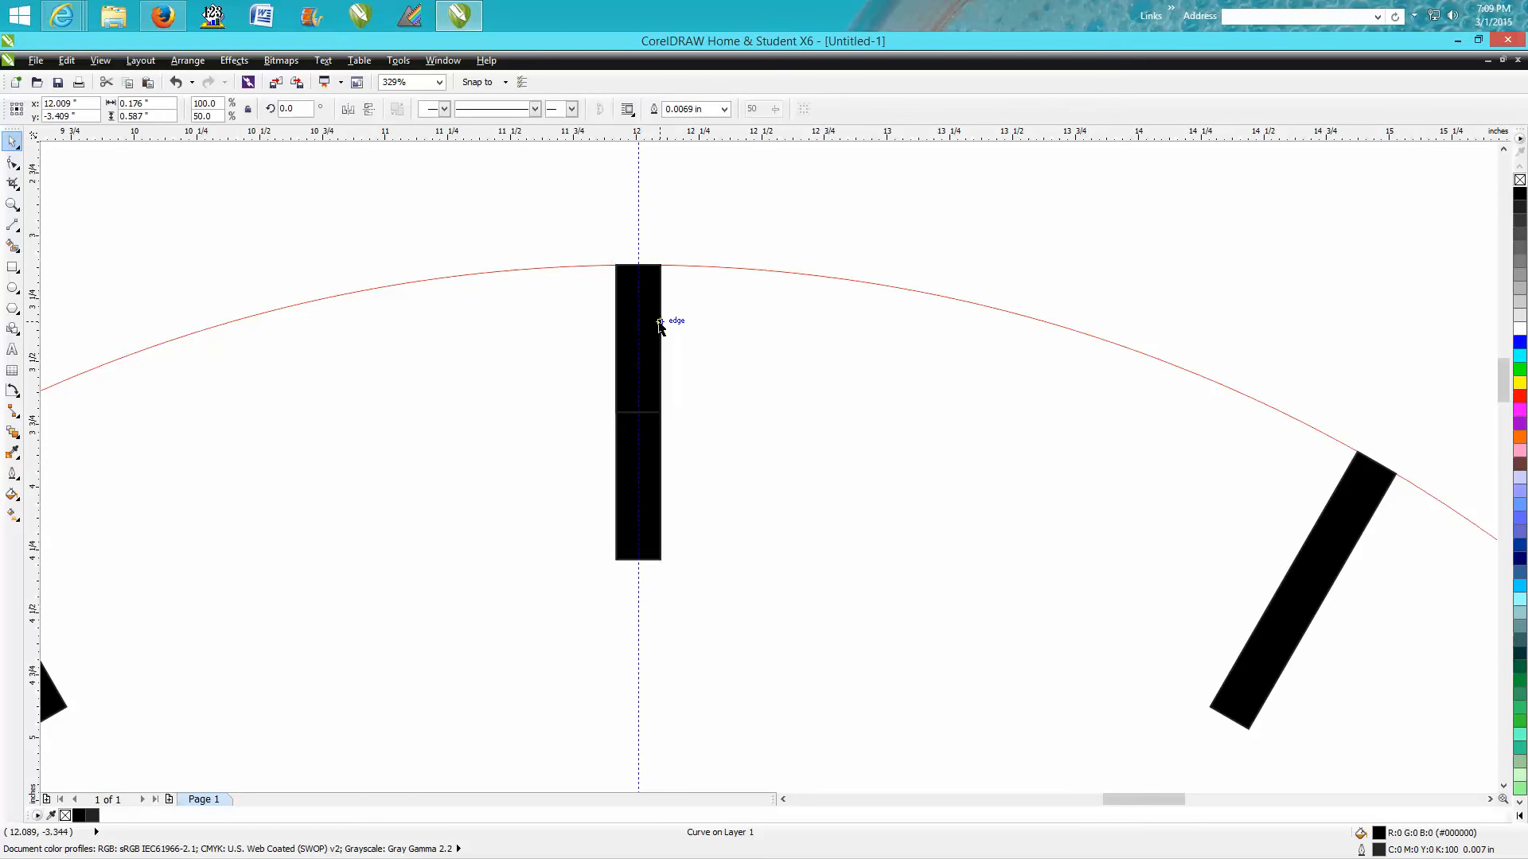
scroll(871, 318, "down", 4)
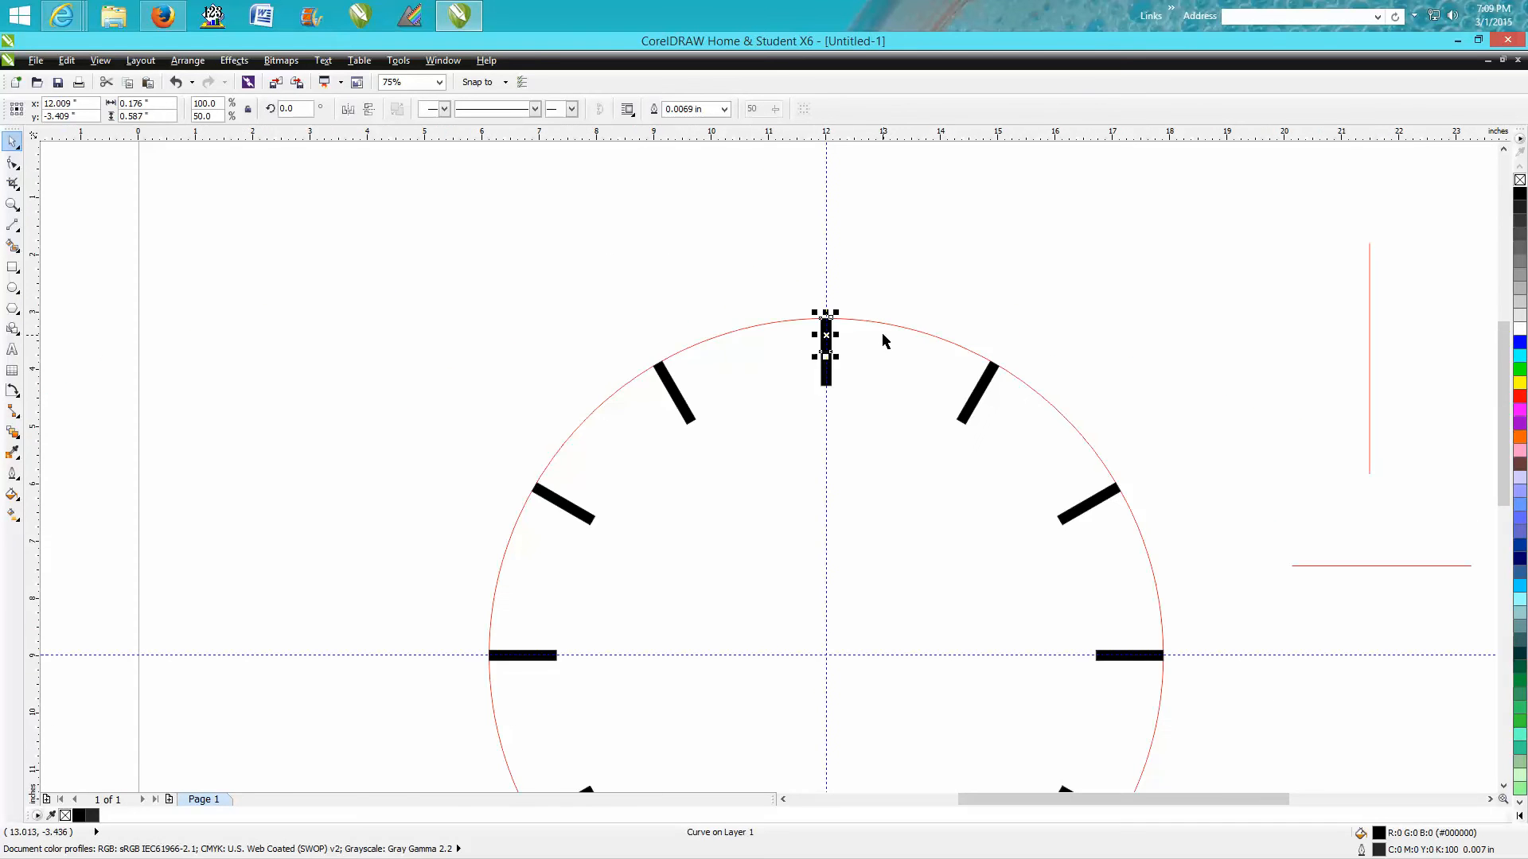
left_click(826, 336)
left_click_drag(826, 487, 834, 658)
Create a copy of the short bar rotated 6 degrees about the circle's center
left_click(830, 339)
key("F10")
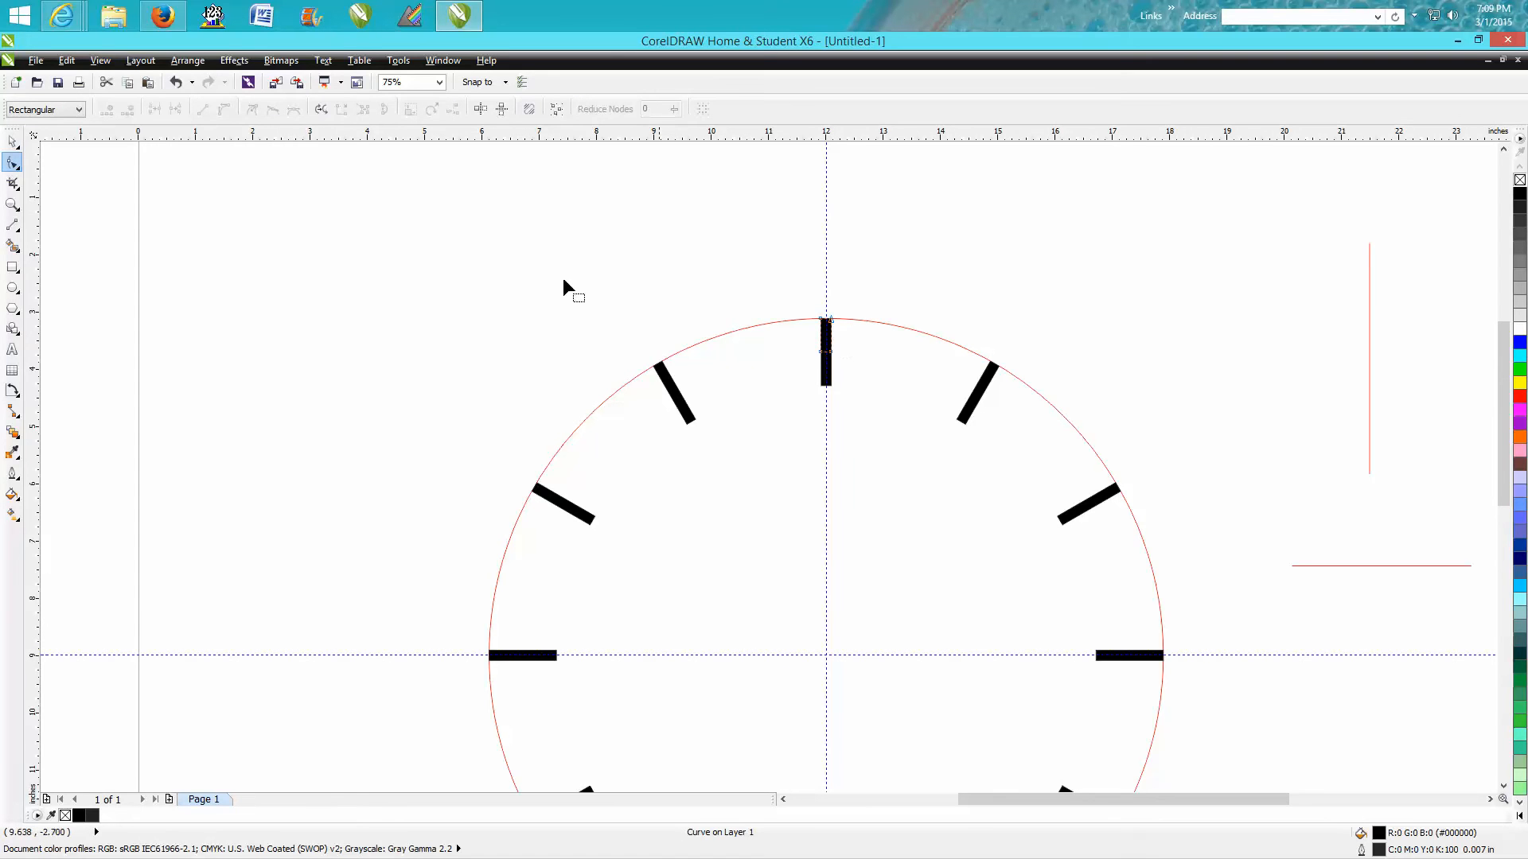
left_click(13, 142)
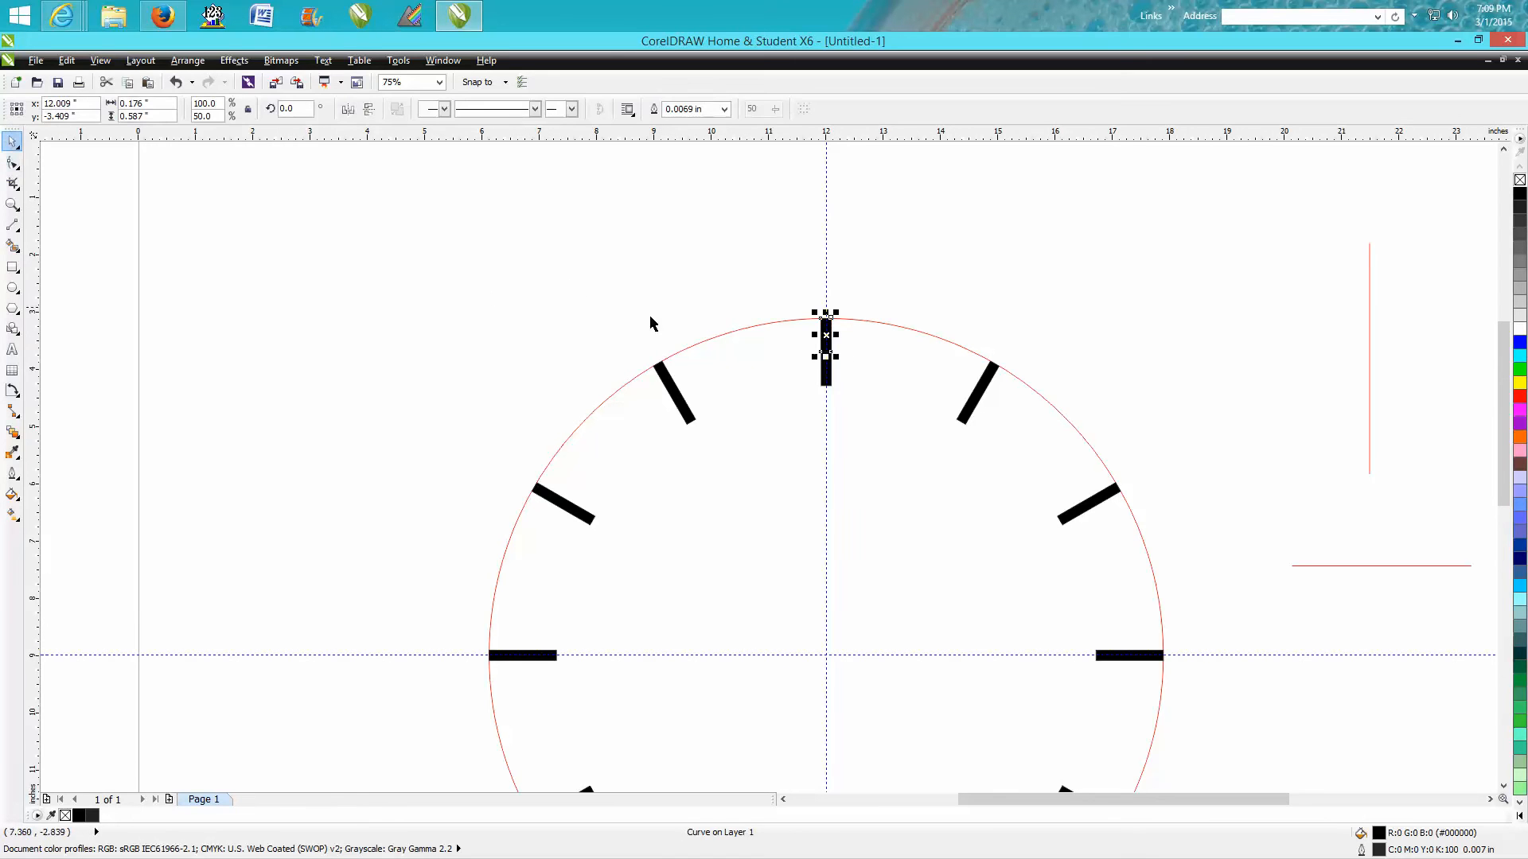
left_click(826, 334)
double_click(299, 109)
type("6")
key("Return")
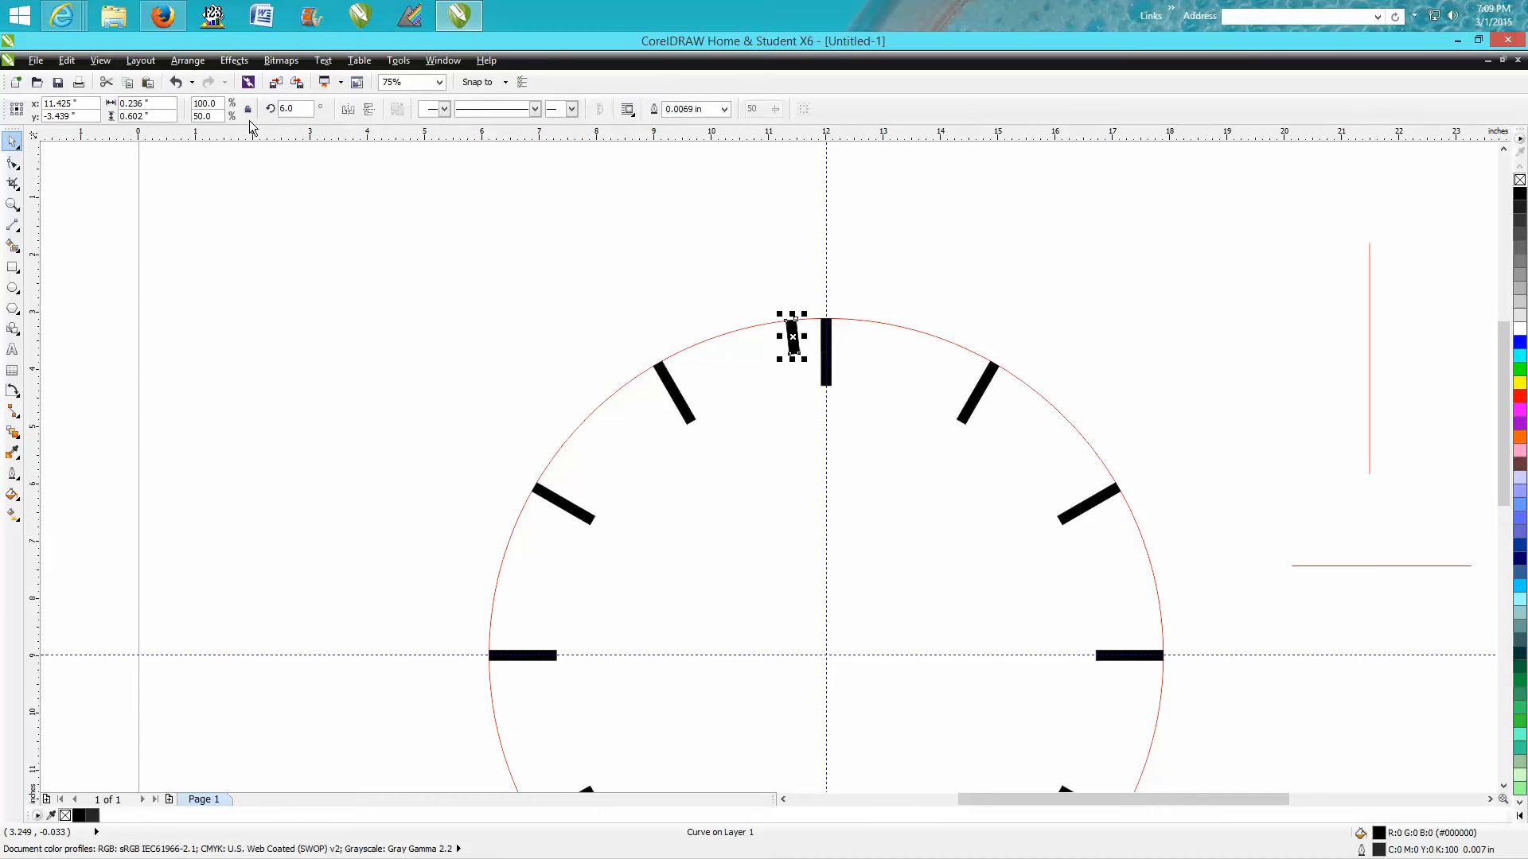
Repeat the 6-degree rotated copy of the short bar around the whole circle to form the minute marks
double_click(271, 112)
type("12")
key("Return")
key("ctrl+r")
key("ctrl+r")
key("ctrl+r")
key("ctrl+r")
key("ctrl+r")
key("ctrl+r")
key("ctrl+r")
key("ctrl+r")
key("ctrl+r")
key("ctrl+r")
key("ctrl+r")
key("ctrl+r")
key("ctrl+r")
key("ctrl+r")
key("ctrl+r")
key("ctrl+r")
key("ctrl+r")
key("ctrl+r")
key("ctrl+r")
key("ctrl+r")
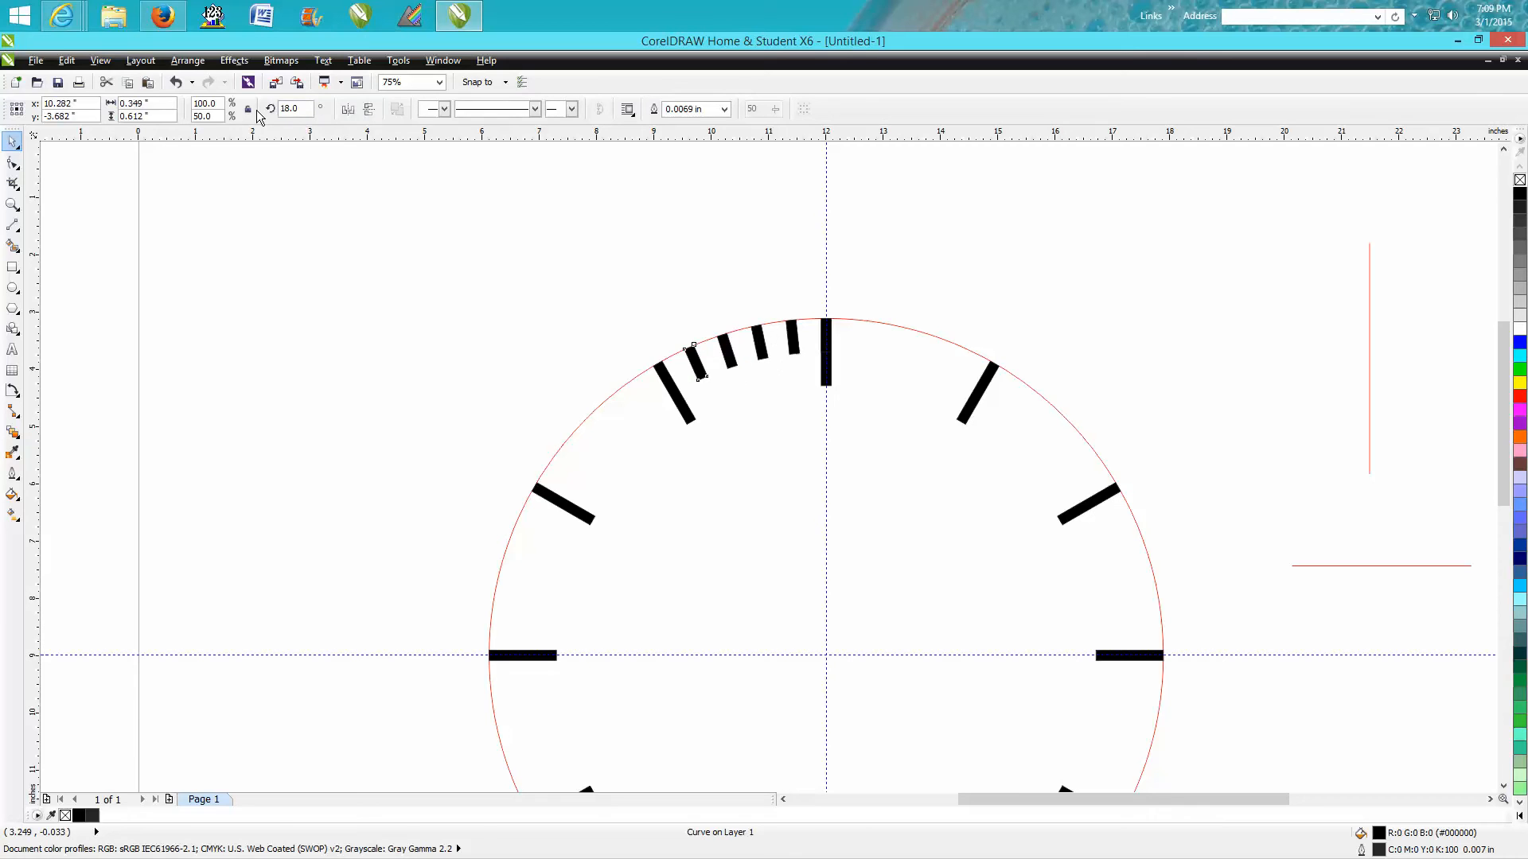
key("ctrl+r")
key("ctrl+r")
key("ctrl+r")
key("ctrl+r")
key("ctrl+r")
key("ctrl+r")
key("ctrl+r")
key("ctrl+r")
key("ctrl+r")
key("ctrl+r")
key("ctrl+r")
key("ctrl+r")
key("ctrl+r")
key("ctrl+r")
key("ctrl+r")
key("ctrl+r")
key("ctrl+r")
key("ctrl+r")
key("ctrl+r")
key("ctrl+r")
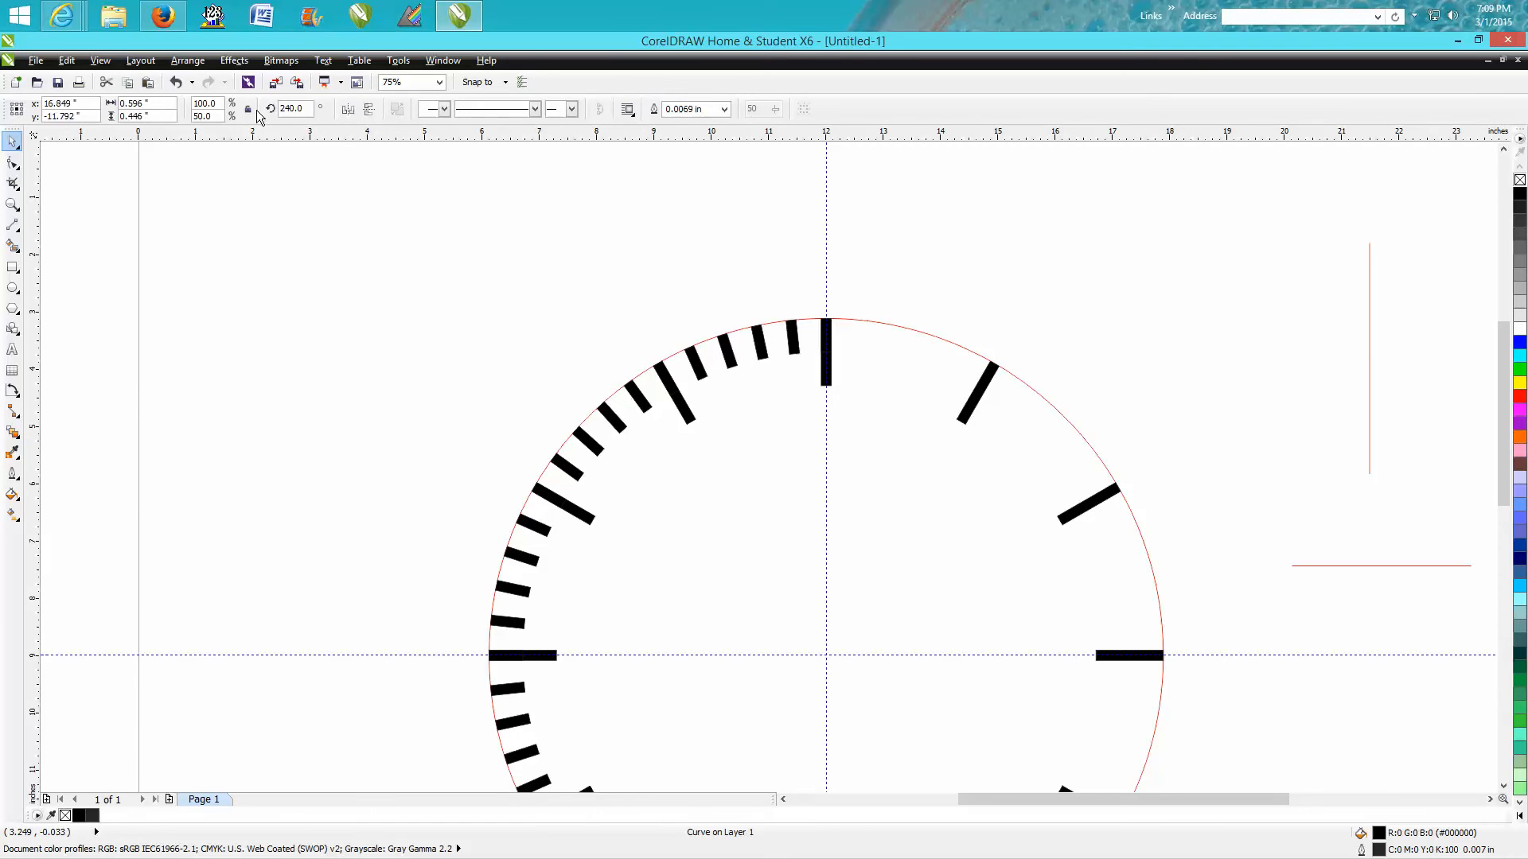
key("ctrl+r")
key("ctrl+r")
key("ctrl+r")
key("ctrl+r")
key("ctrl+r")
key("ctrl+r")
key("ctrl+r")
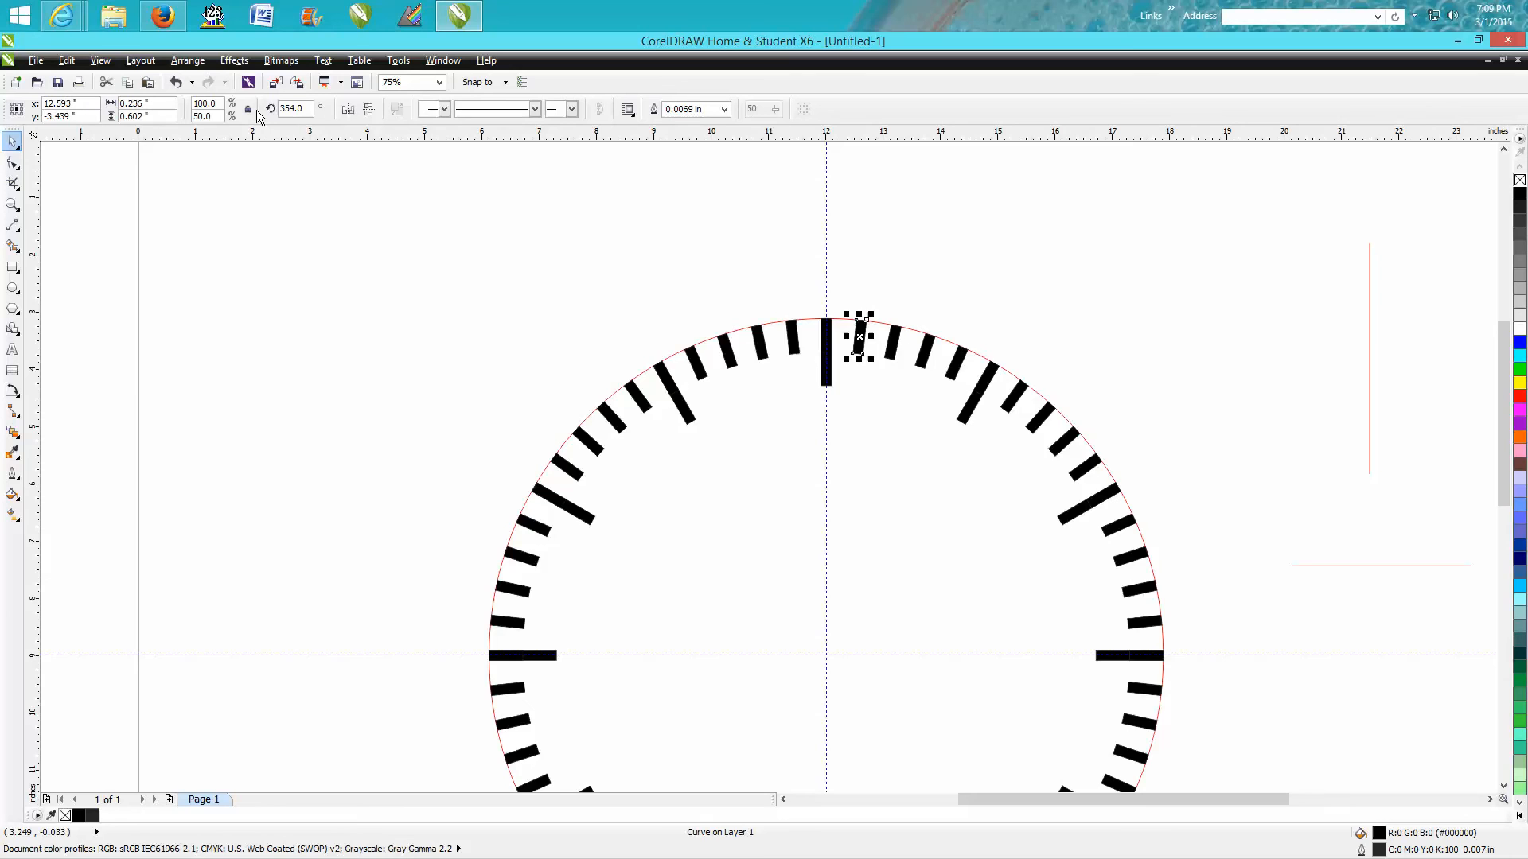
Center the vertical red line on the page and nudge it upward until its lower end sits just below the clock's center
scroll(661, 184, "down", 2)
left_click(1016, 297)
key("p")
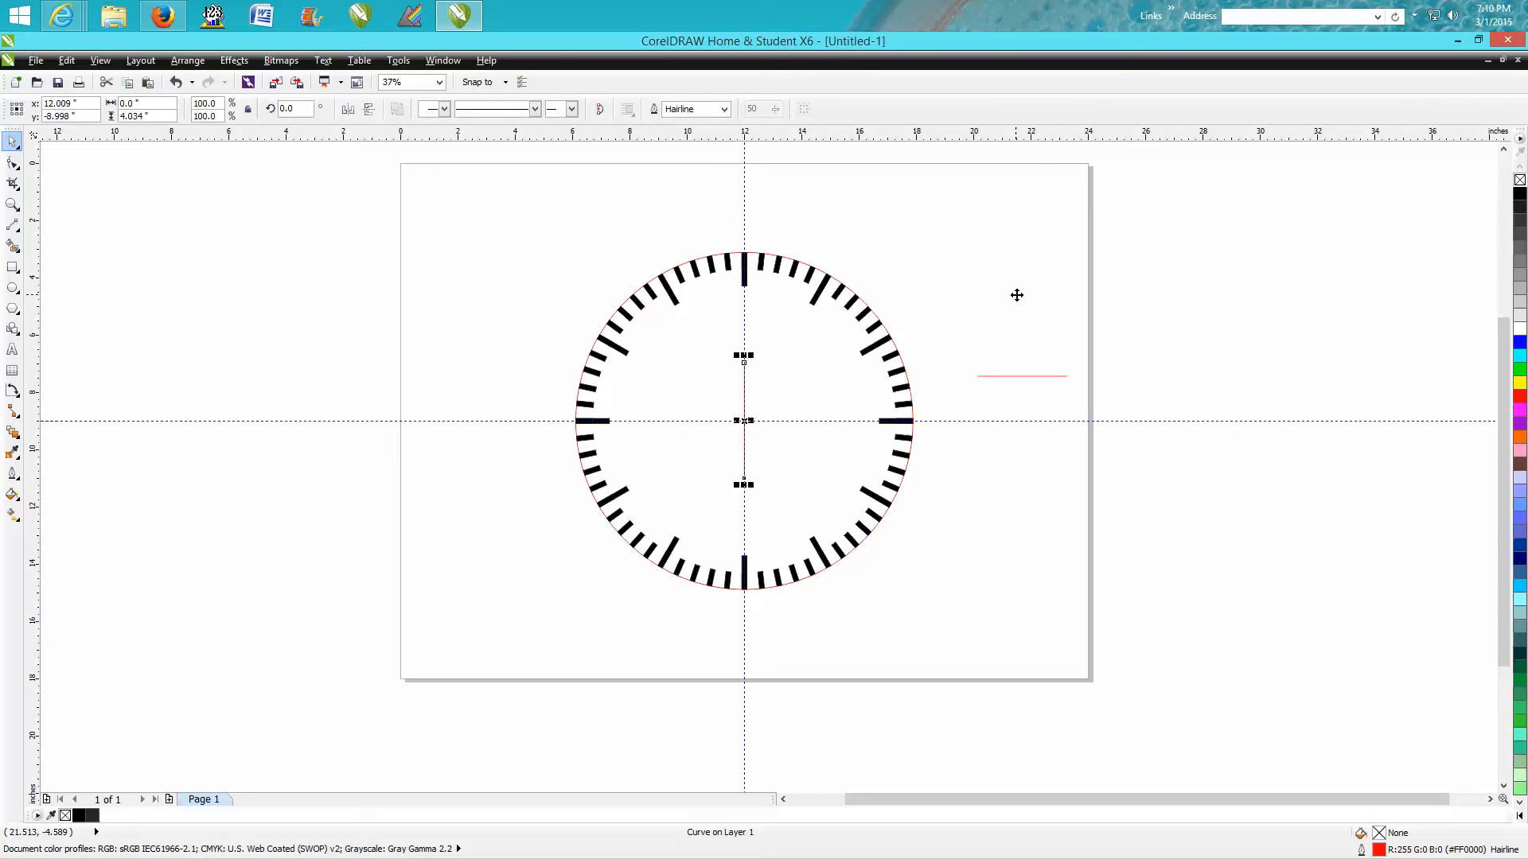
key("Up")
key("Up")
key("Up")
key("Up")
key("Up")
key("Up")
key("Up")
key("Up")
key("Up")
key("Up")
key("Up")
key("Up")
key("Up")
key("Up")
key("Up")
key("Up")
key("Up")
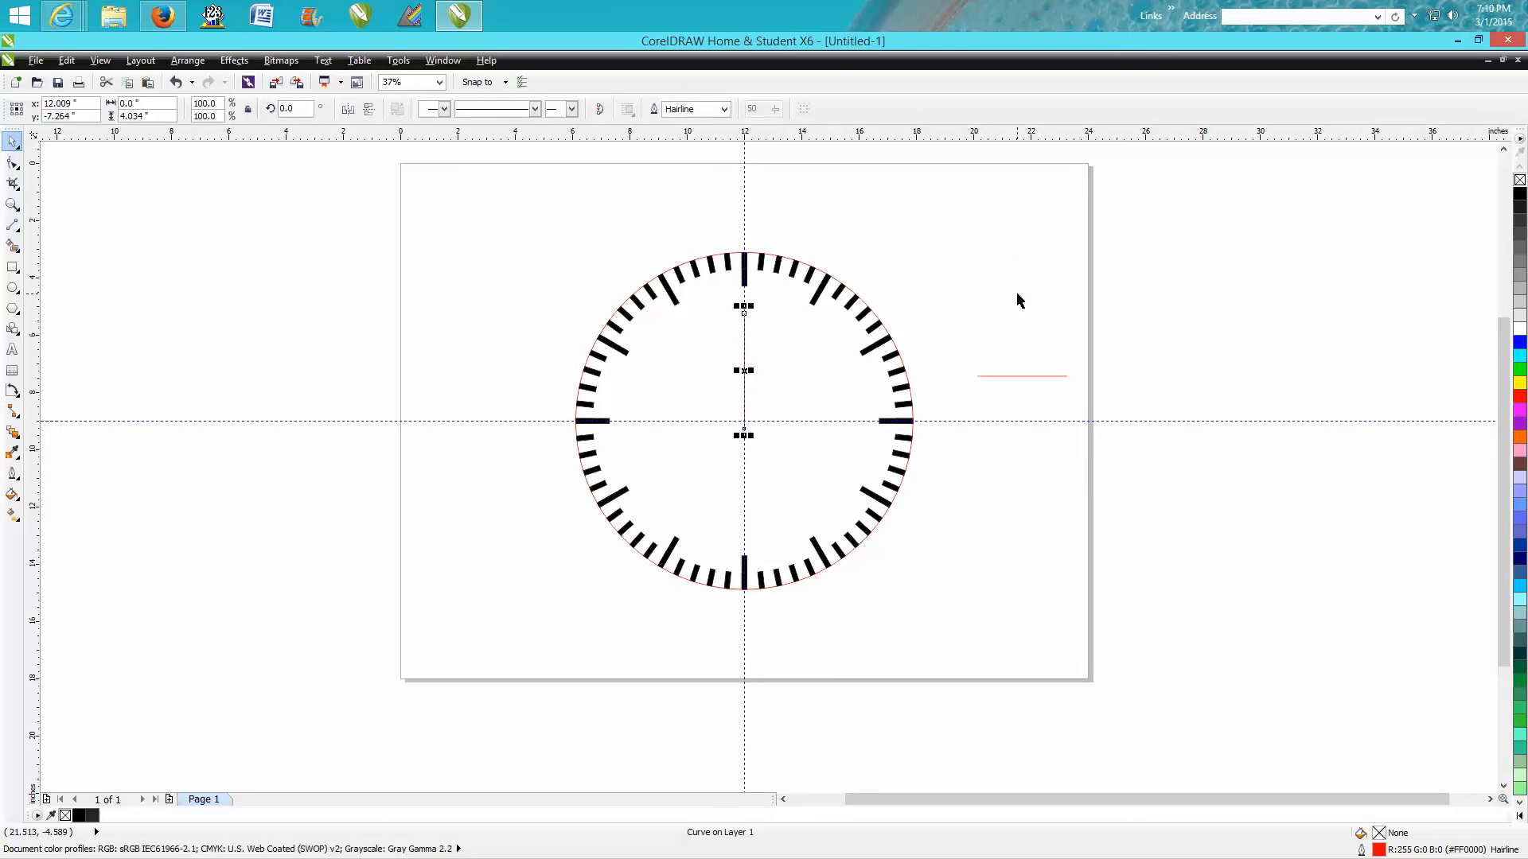
Center the short horizontal red line on the page
left_click(1032, 377)
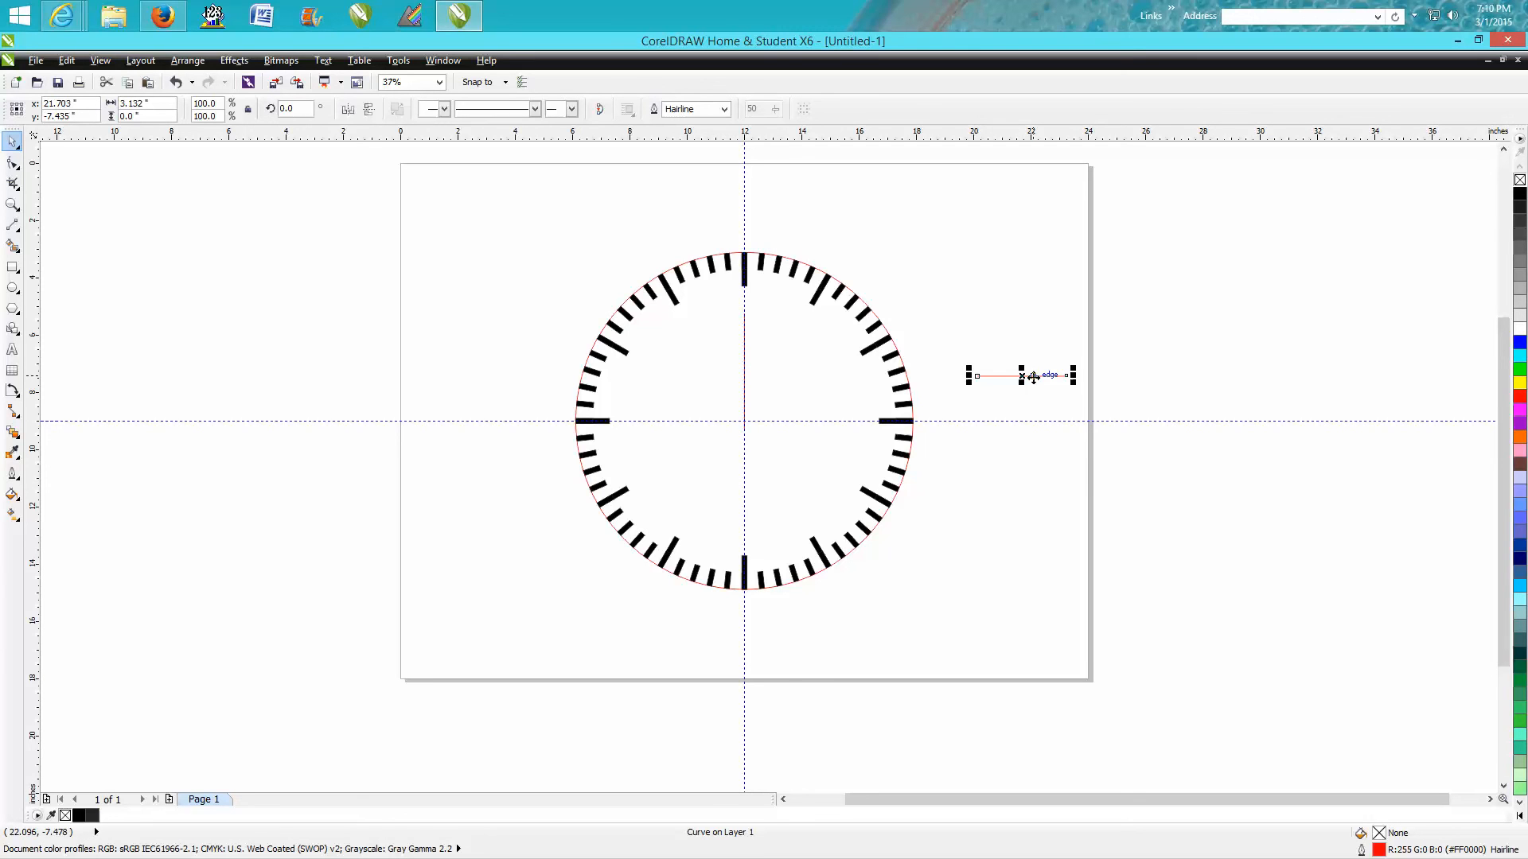
key("p")
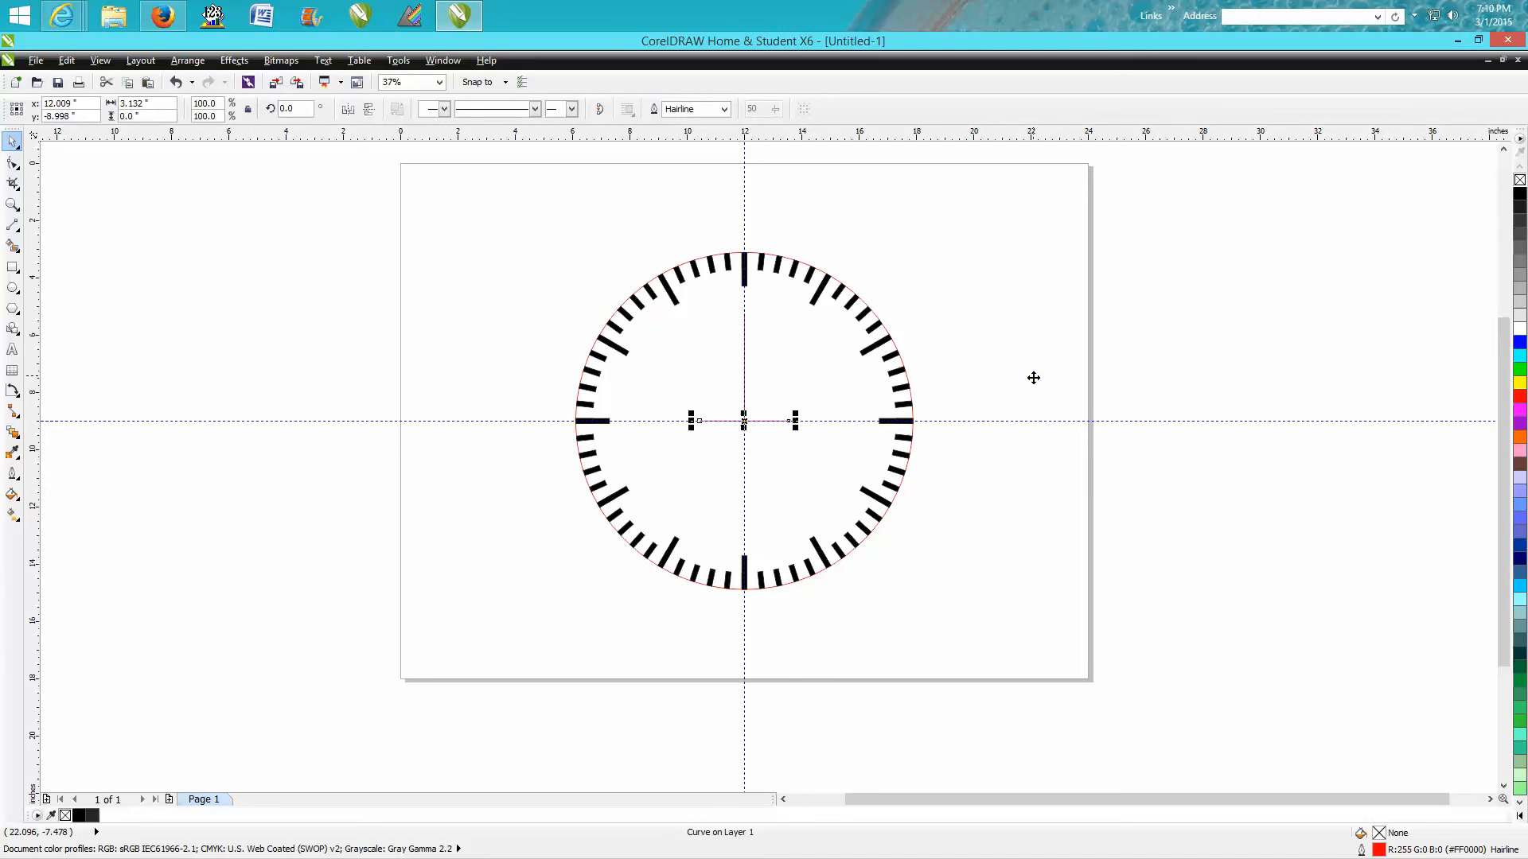
left_click(13, 183)
left_click_drag(505, 290, 1053, 612)
left_click(13, 142)
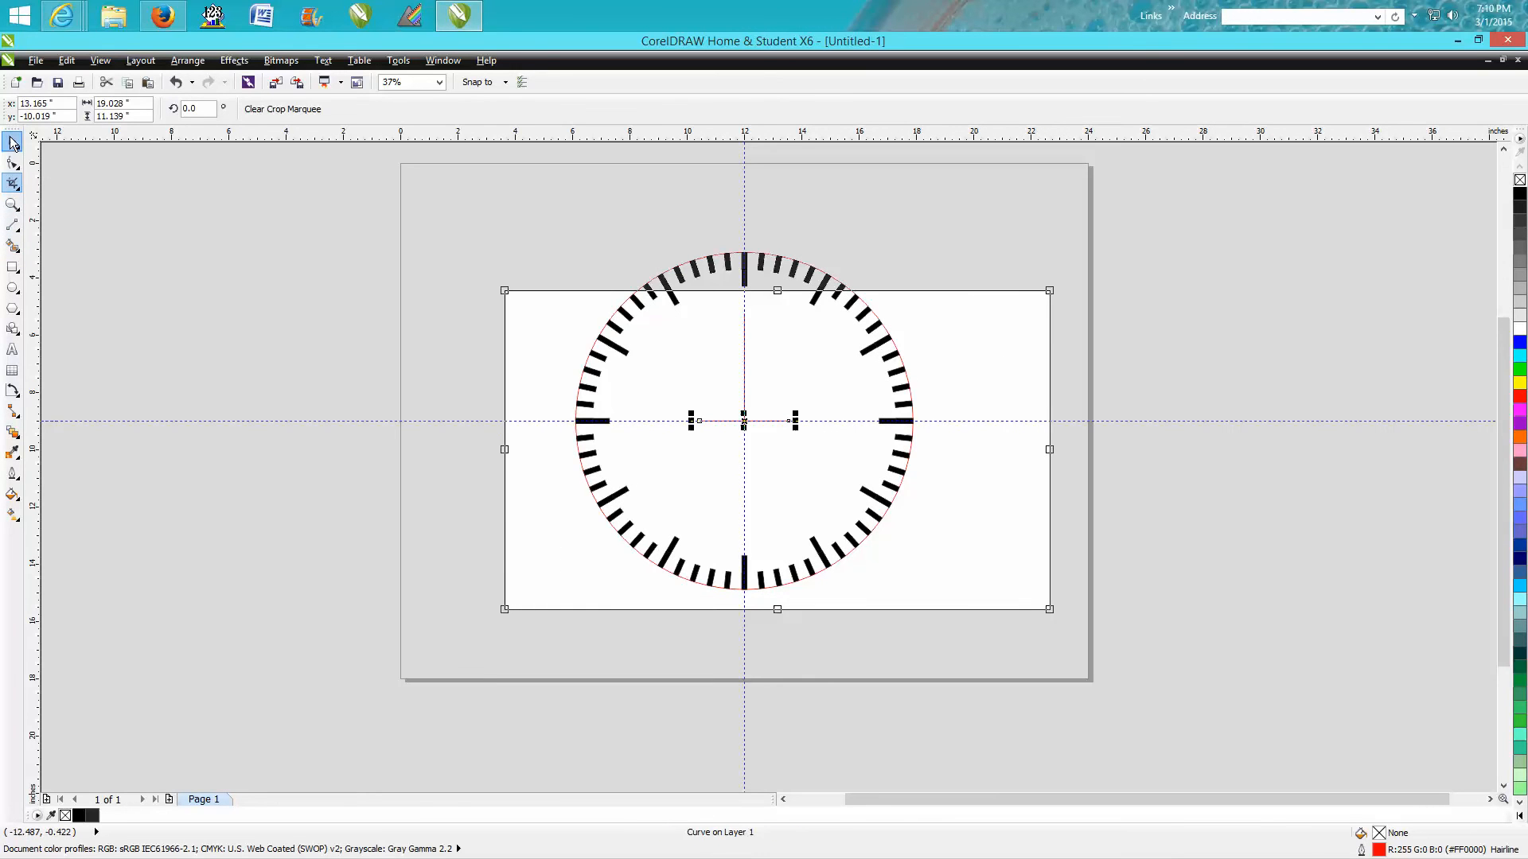
Nudge the horizontal red line toward the 9 o'clock mark until its inner end meets the clock's center
left_click(12, 203)
left_click_drag(474, 246, 1055, 620)
left_click(13, 141)
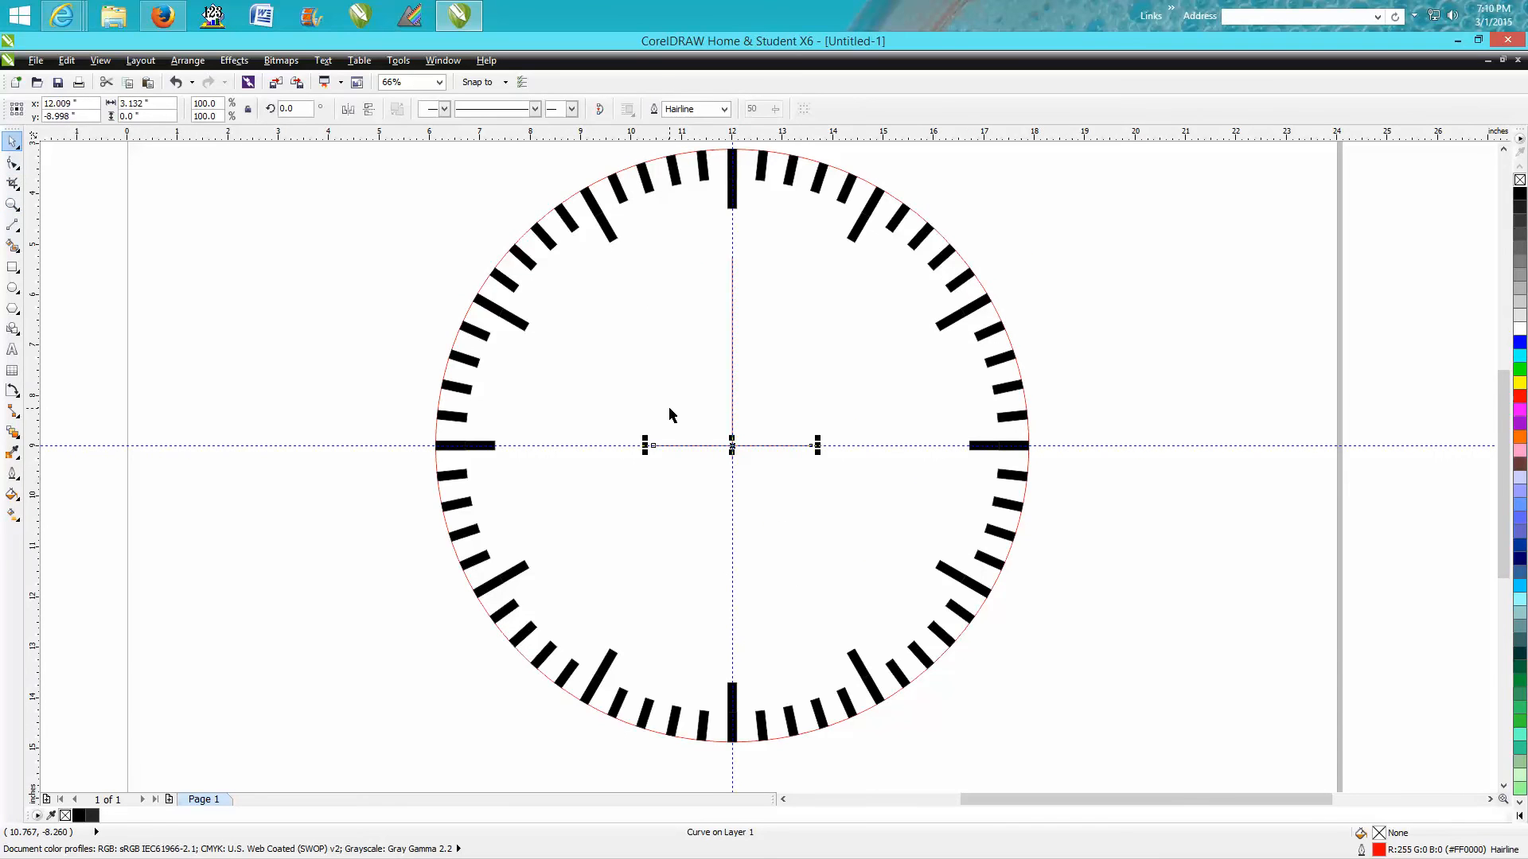
key("Left")
key("Left")
key("Left")
key("Left")
key("Left")
key("Left")
key("Left")
key("Left")
key("Left")
key("Left")
key("Left")
key("Left")
key("Left")
key("Left")
key("Left")
key("ctrl+Left")
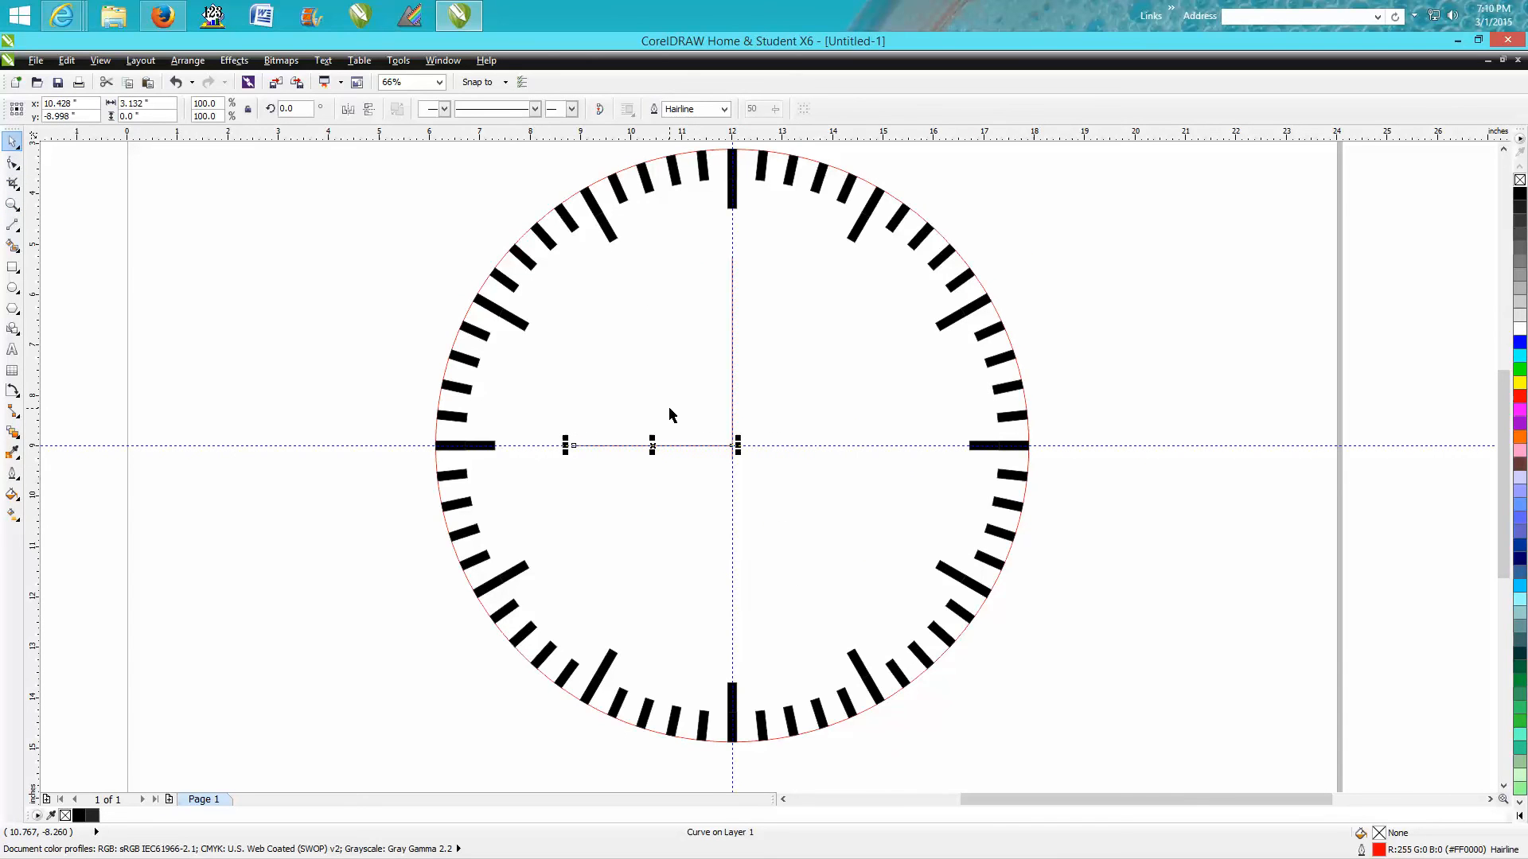
Delete the horizontal and vertical guidelines crossing at the clock's center
left_click(732, 373)
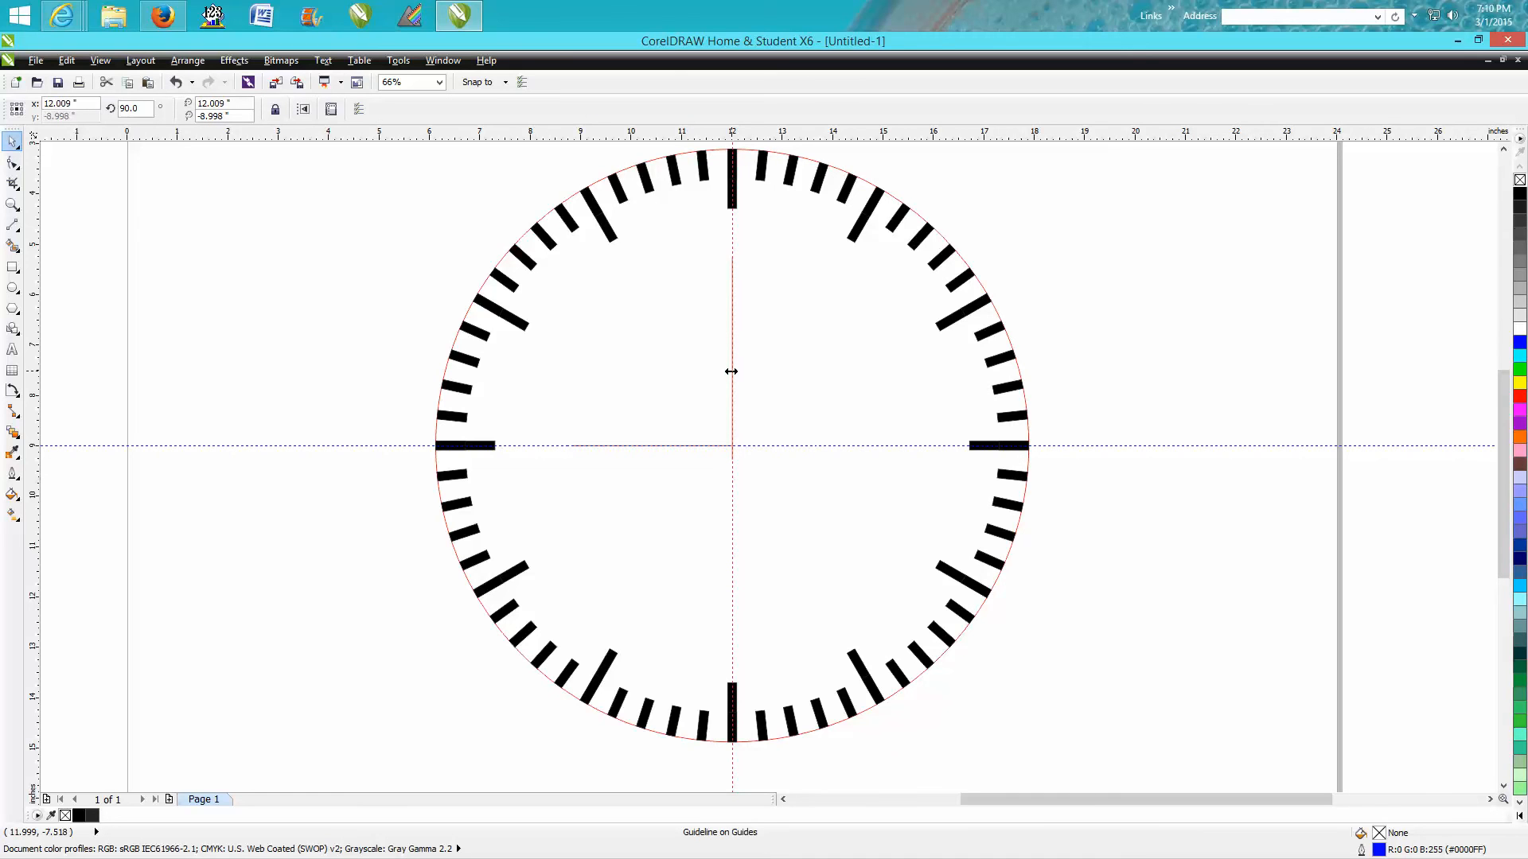
left_click(820, 446)
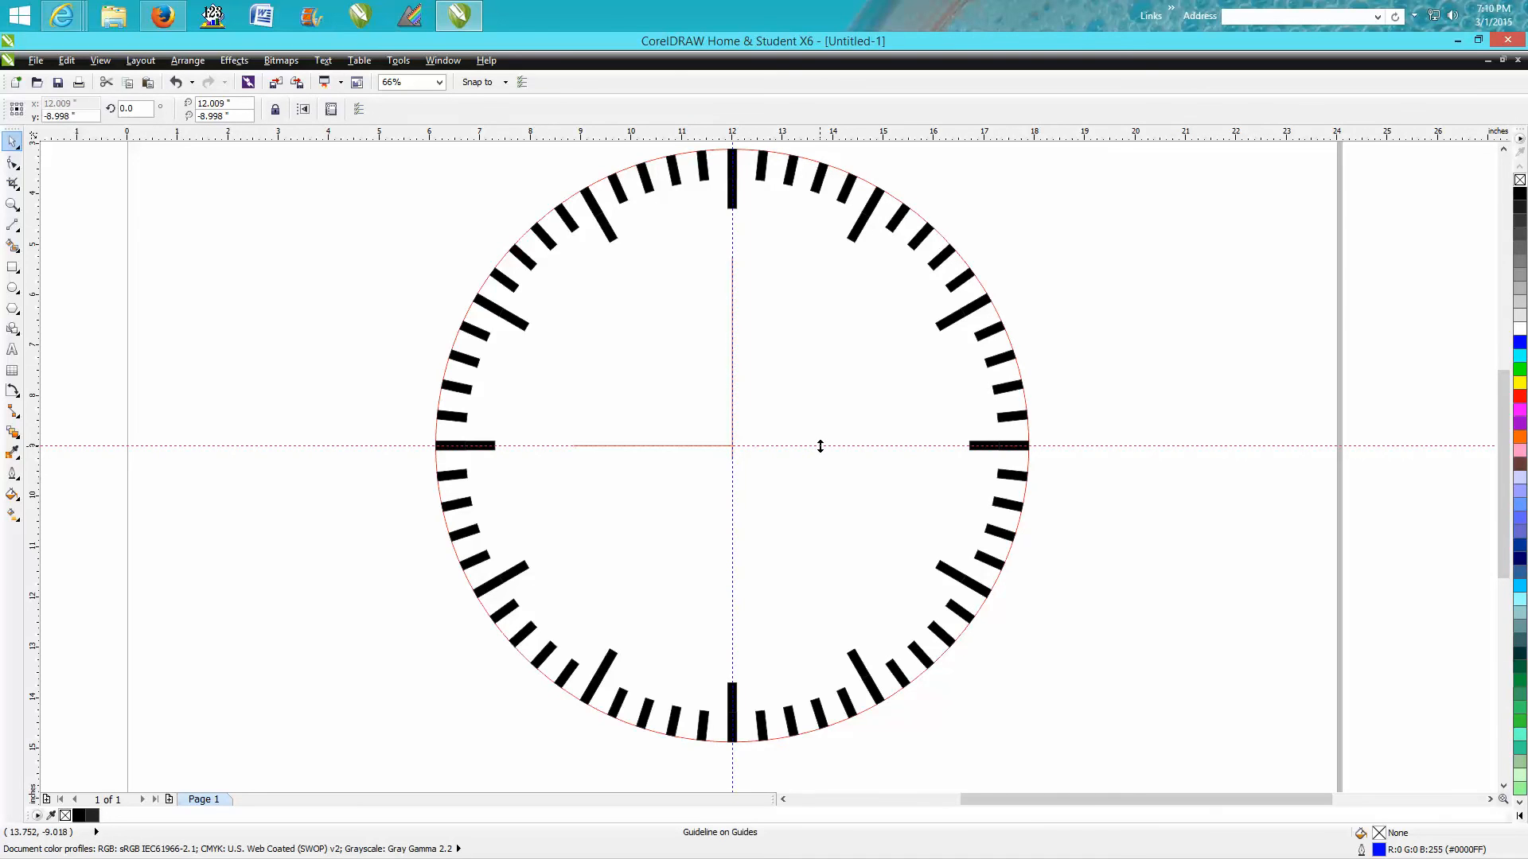
key("Delete")
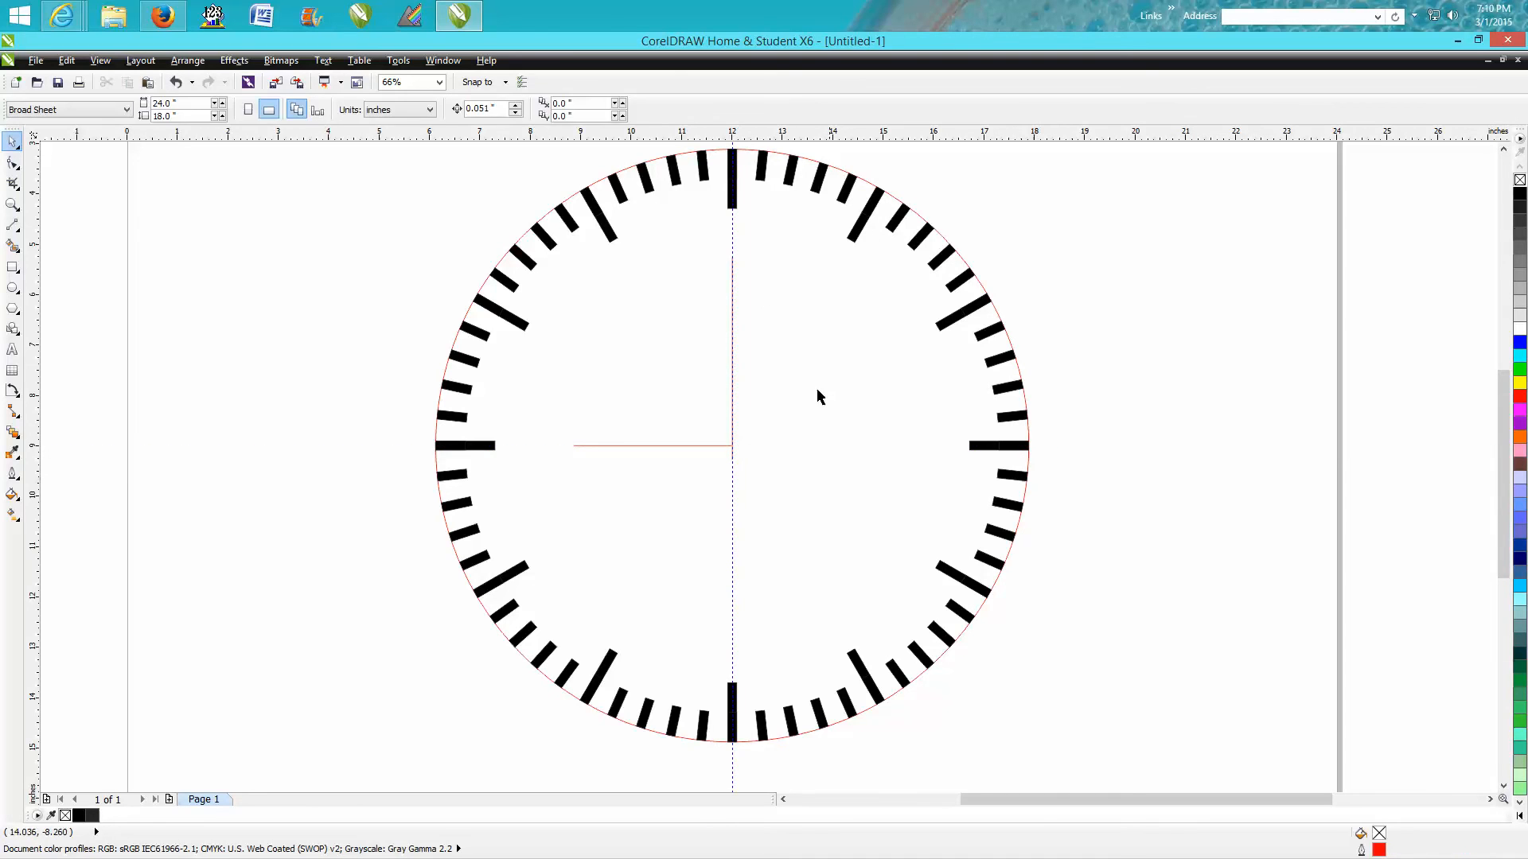
left_click(731, 779)
key("Delete")
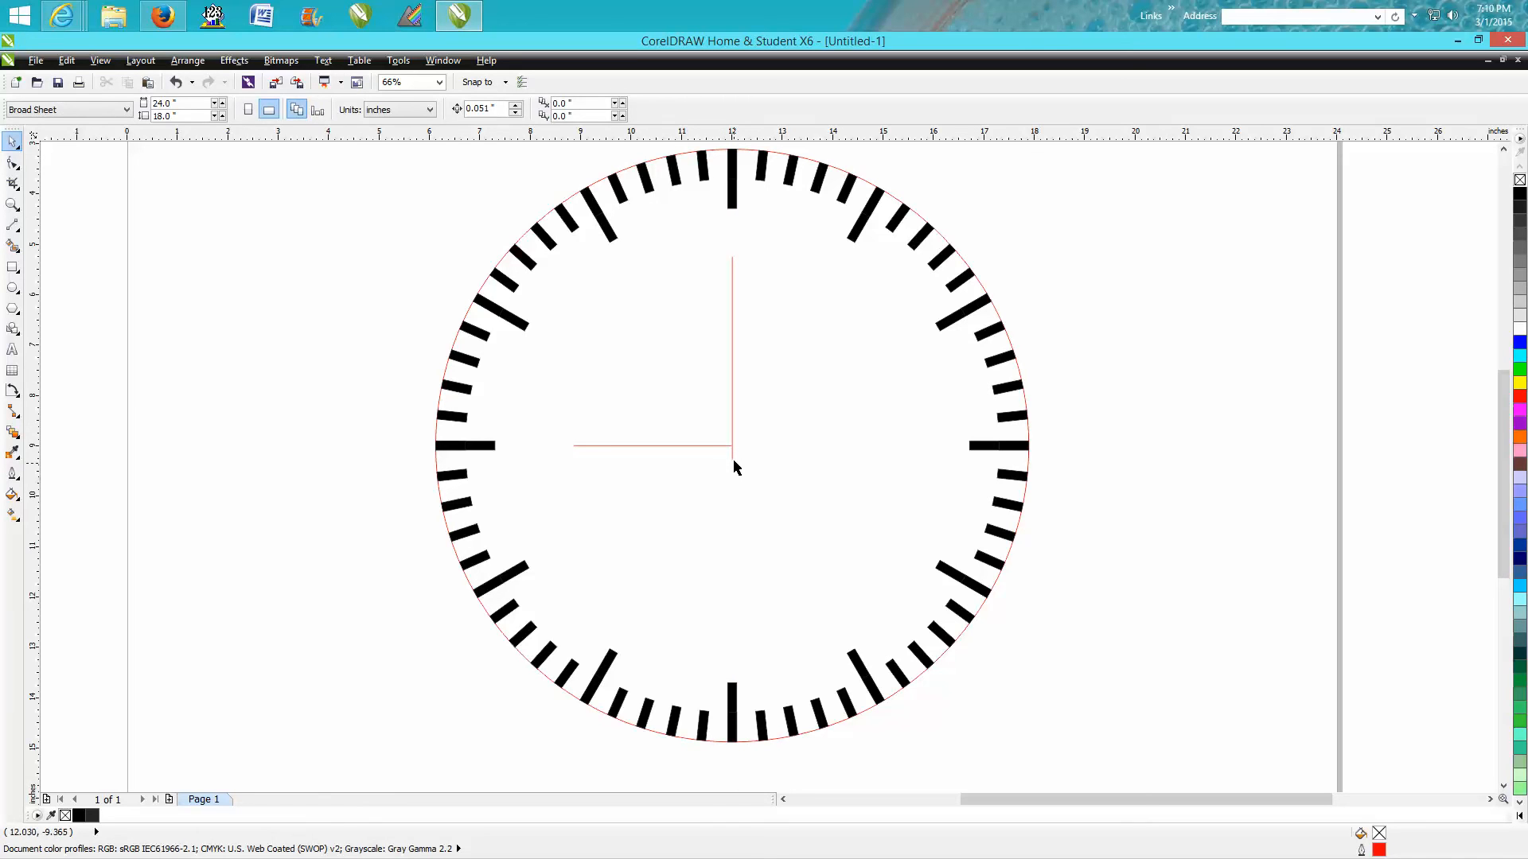
Nudge the vertical red line upward until its lower end meets the clock's center
left_click(733, 455)
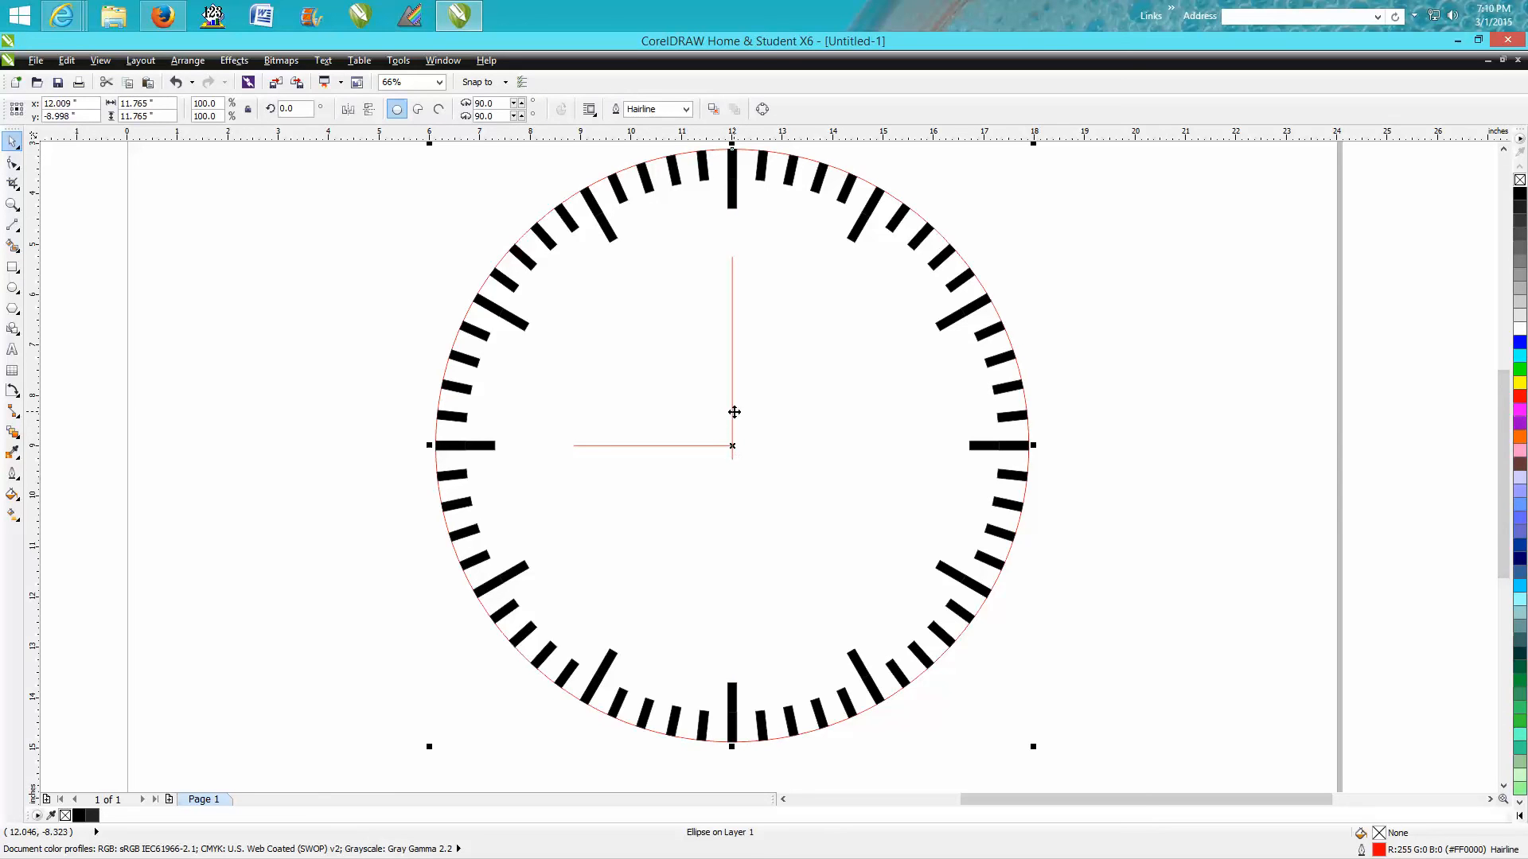
left_click(1029, 398)
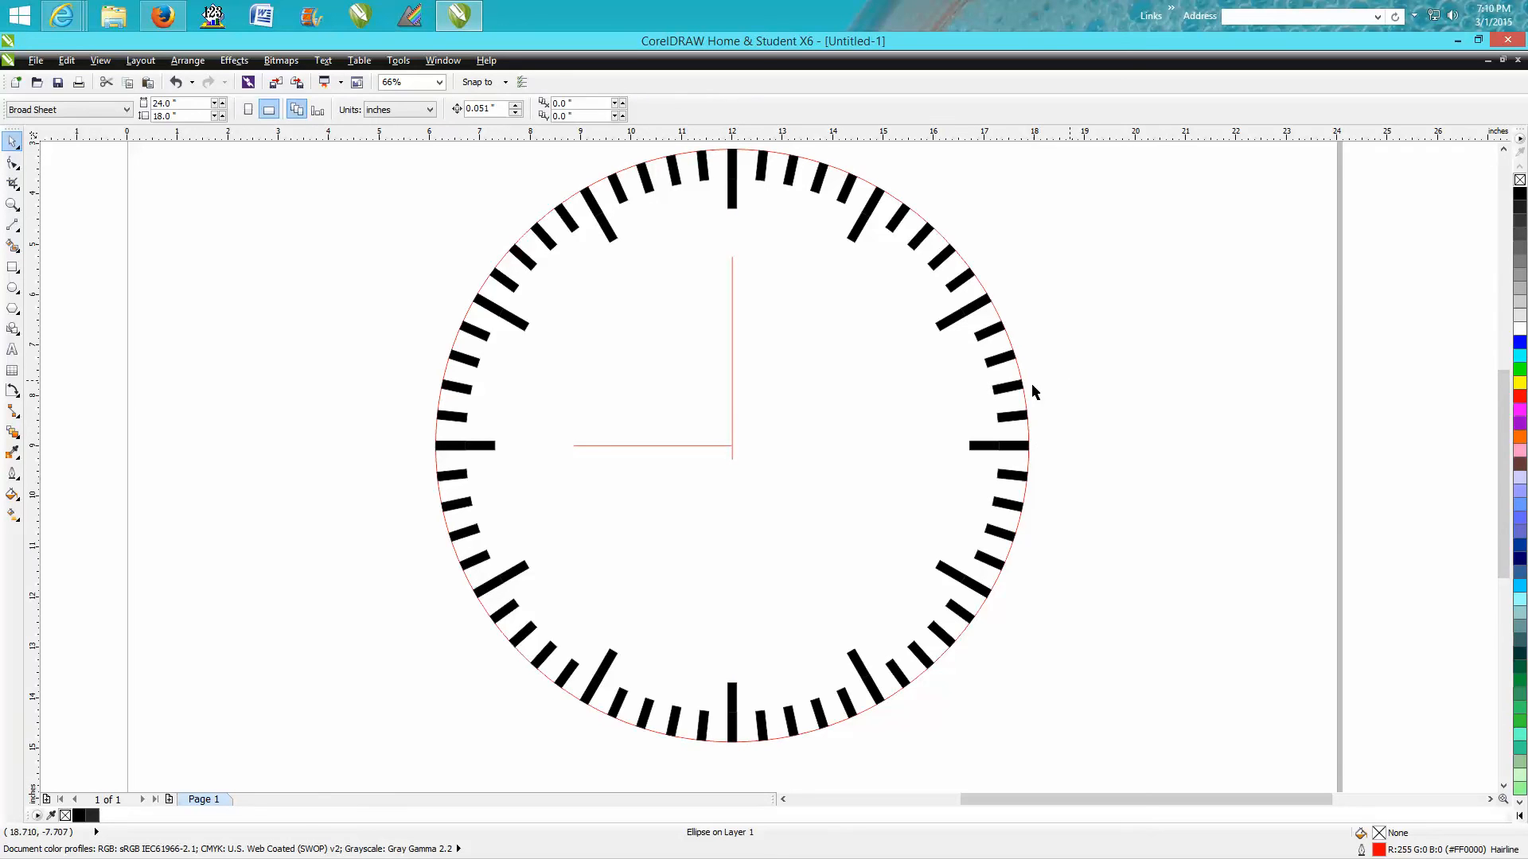
left_click(732, 395)
key("Up")
key("Up")
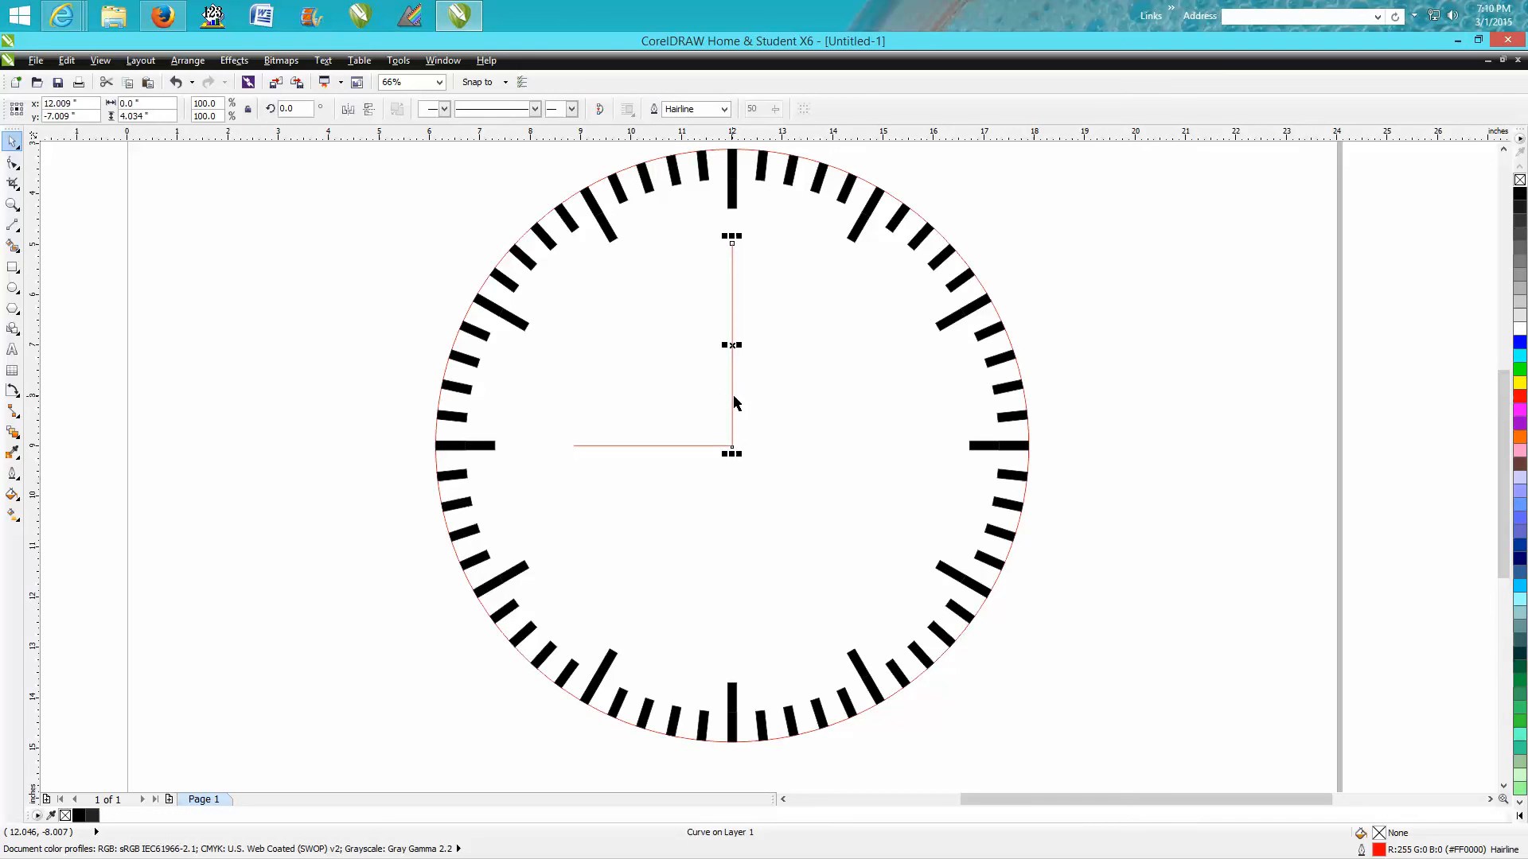
Try rotating the vertical red line 78 degrees about the clock's center, and undo the rotation
left_click(732, 345)
left_click_drag(732, 345, 732, 447)
left_click(296, 109)
type("78")
key("Return")
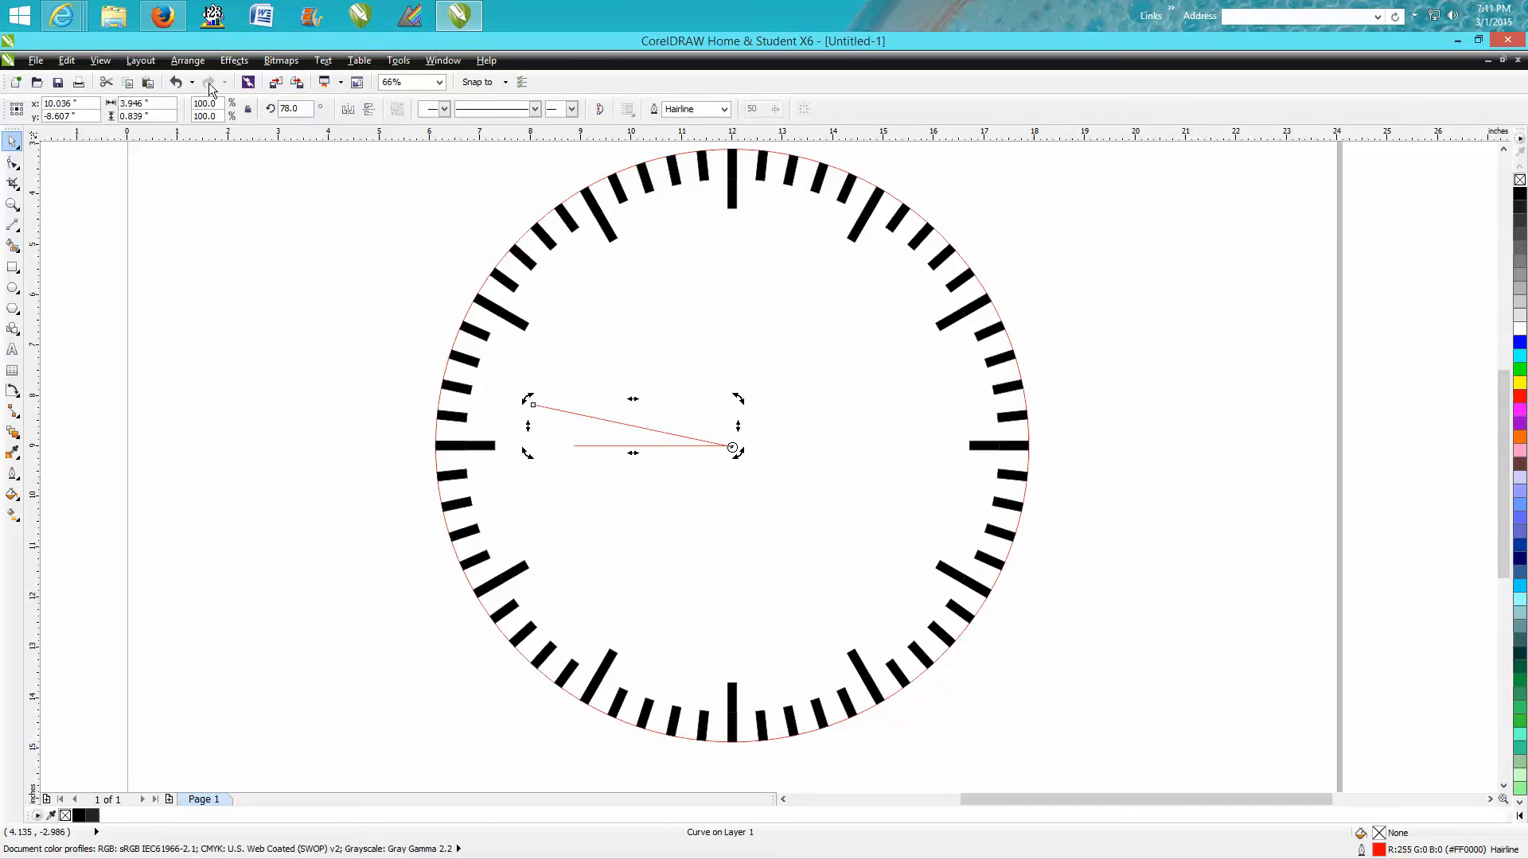
left_click(175, 83)
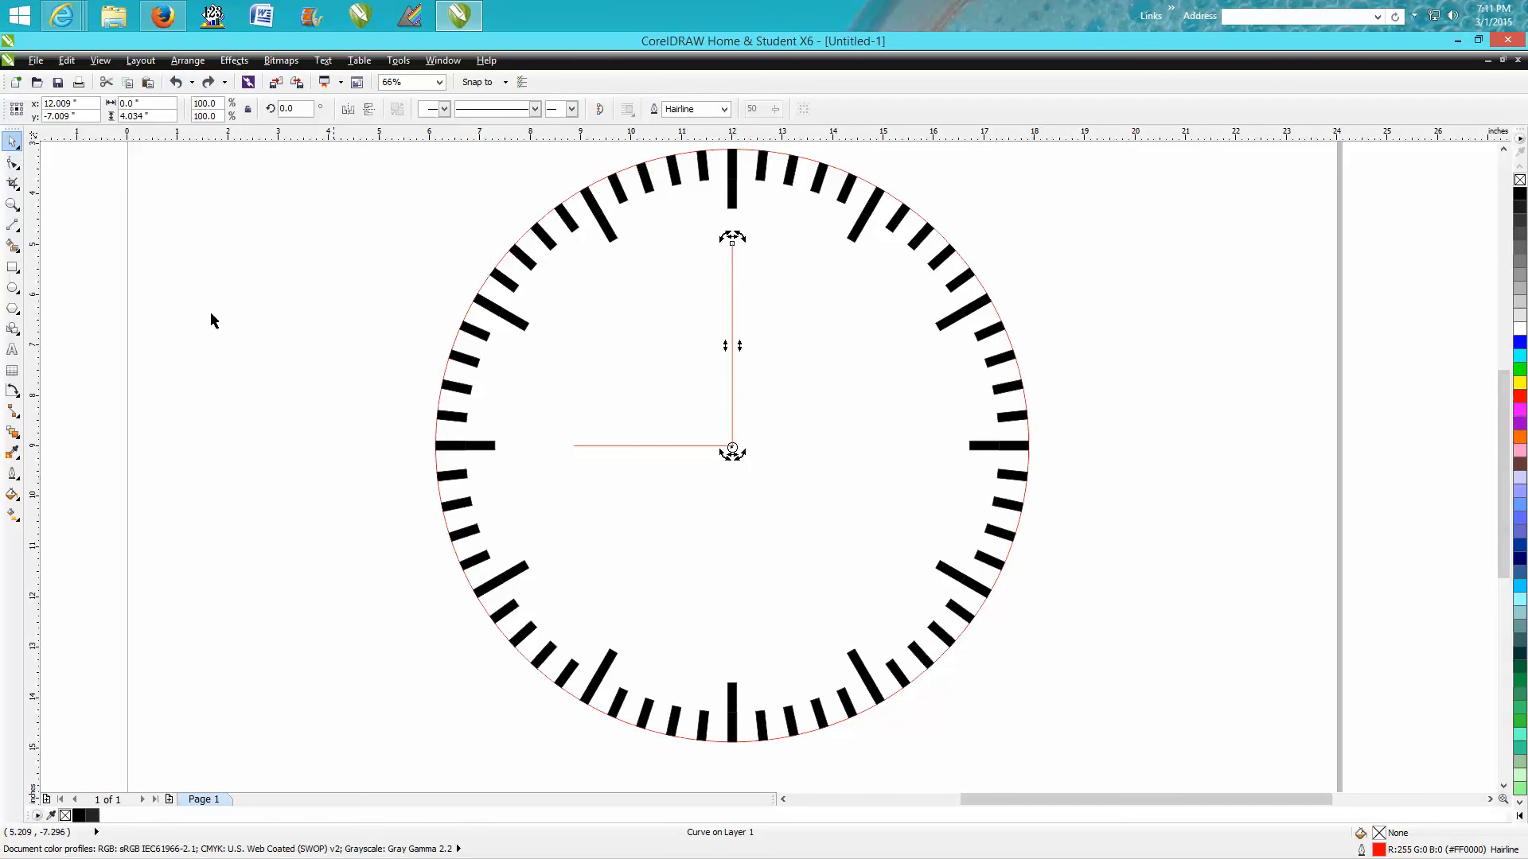
Try adding an angular dimension from the vertical to the horizontal hand line, and undo it
left_click(13, 204)
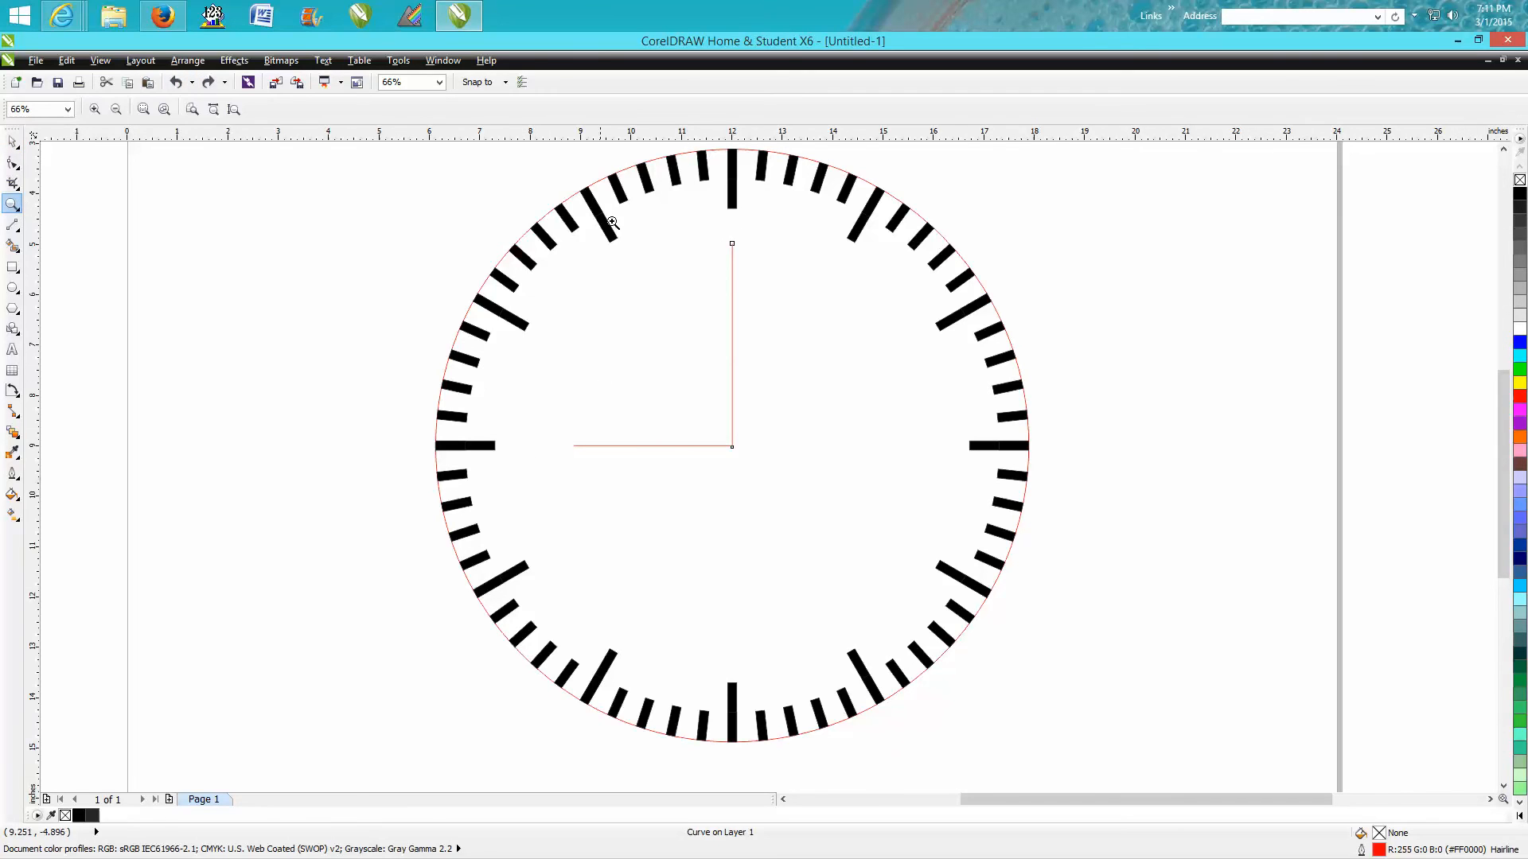
left_click_drag(522, 180, 944, 535)
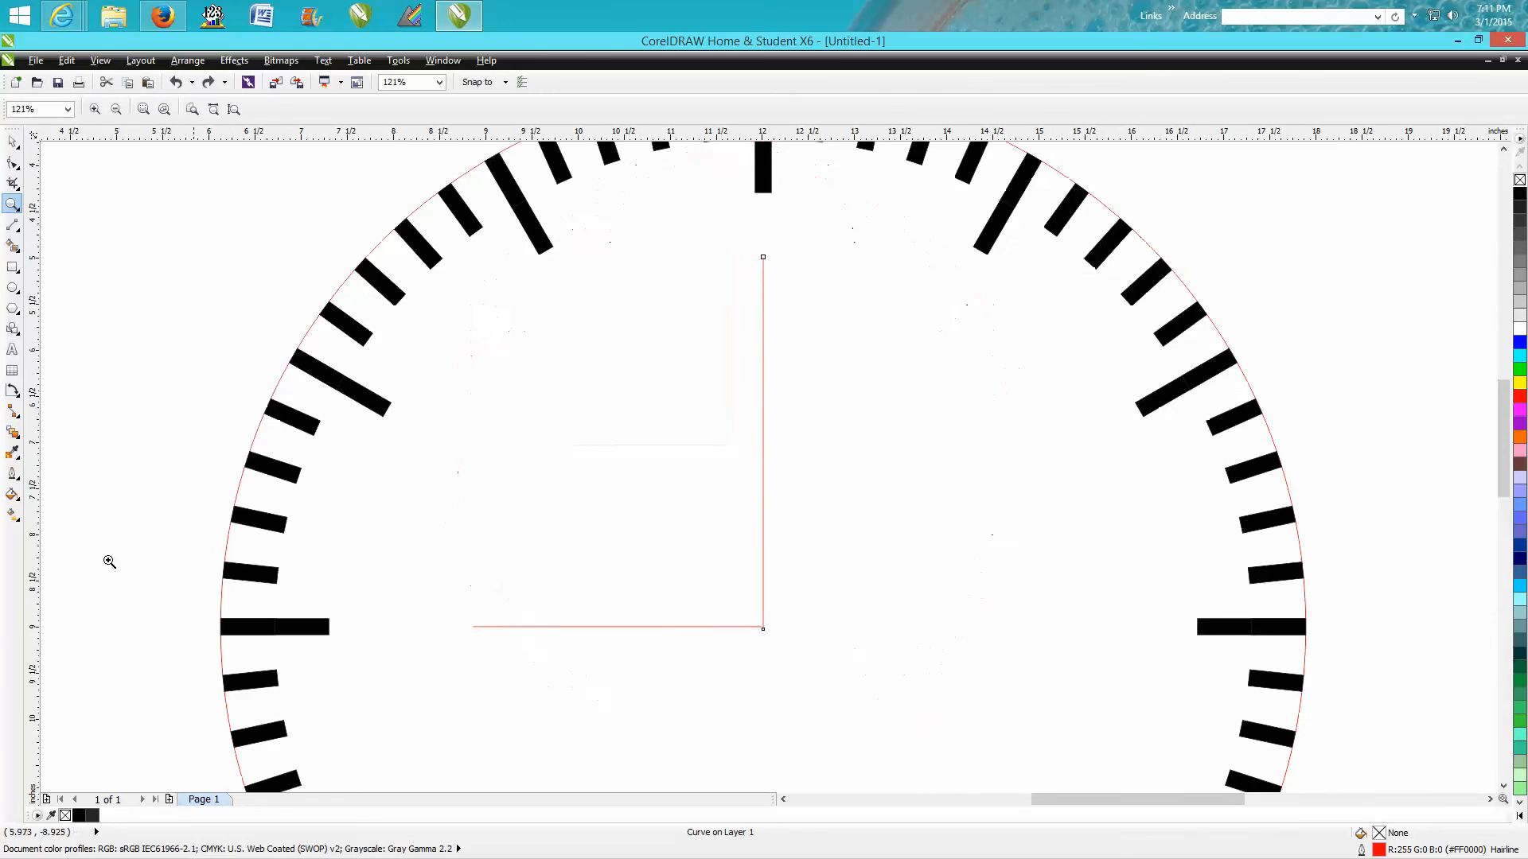
left_click(16, 395)
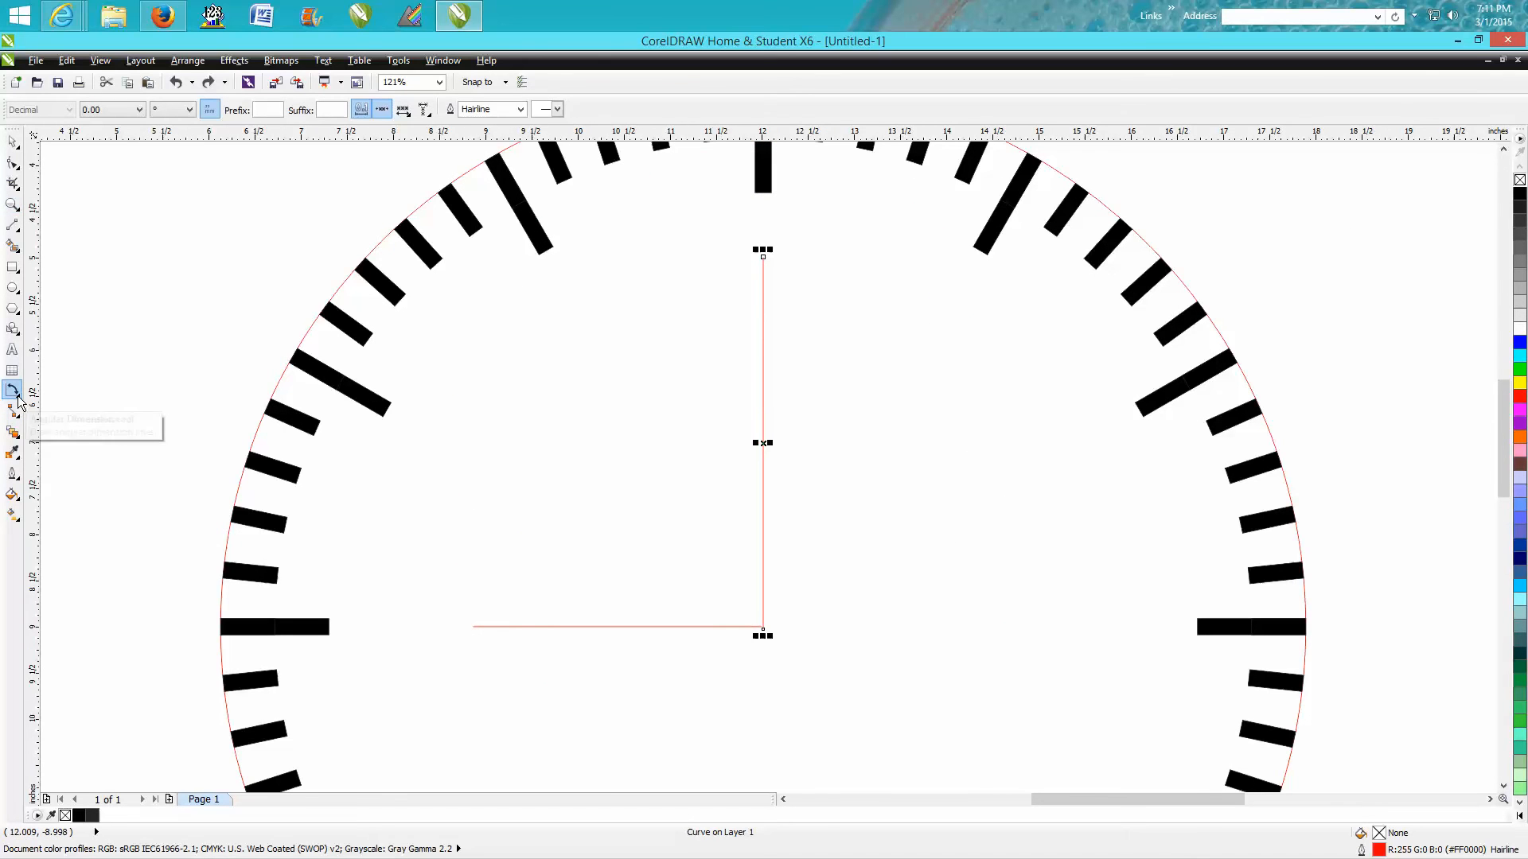
left_click(18, 400)
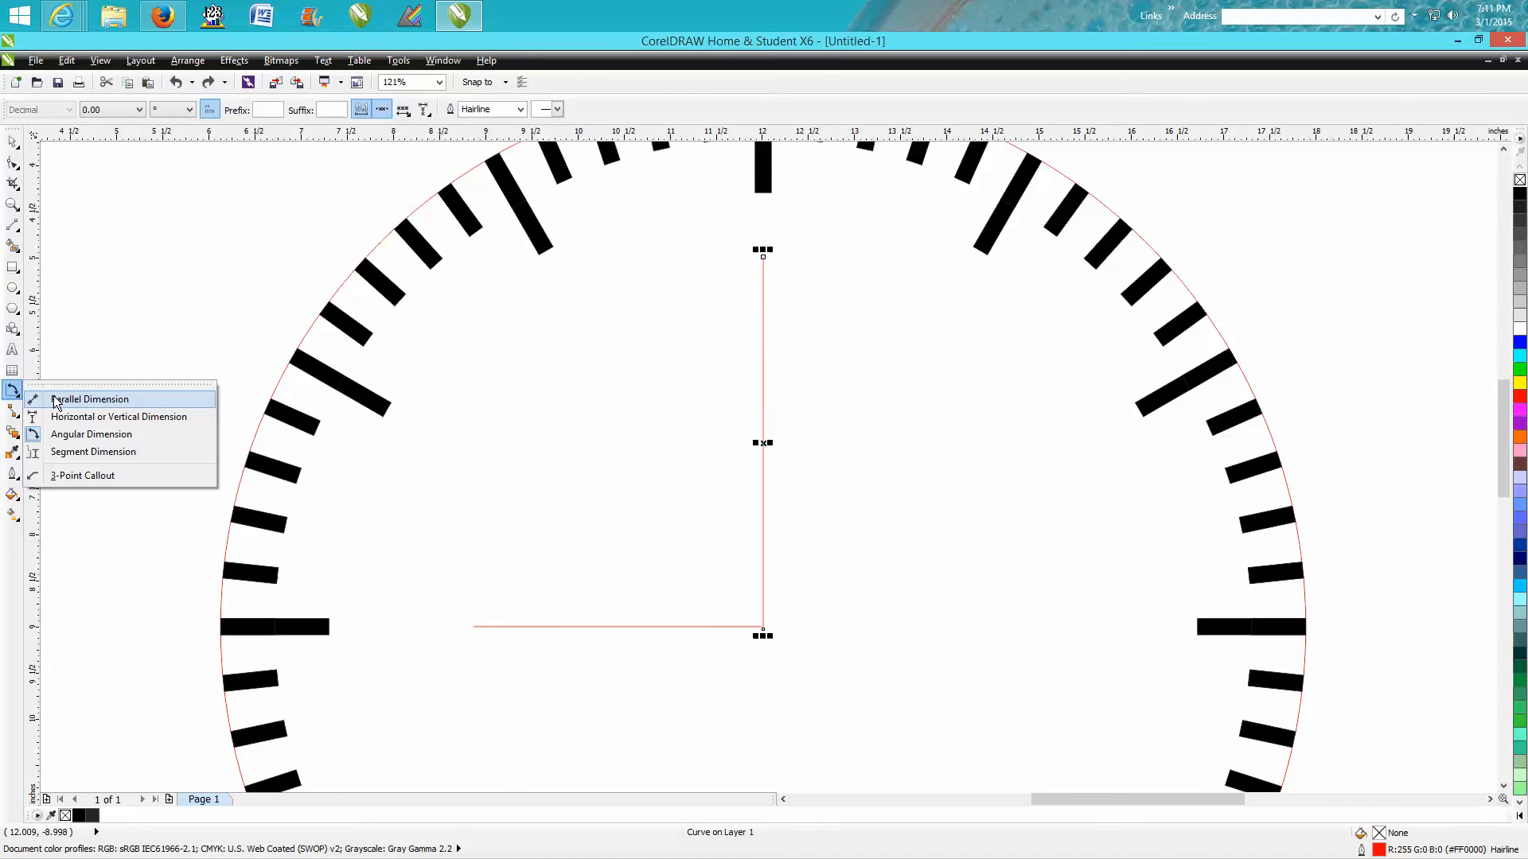
left_click(77, 435)
left_click(763, 628)
left_click(763, 385)
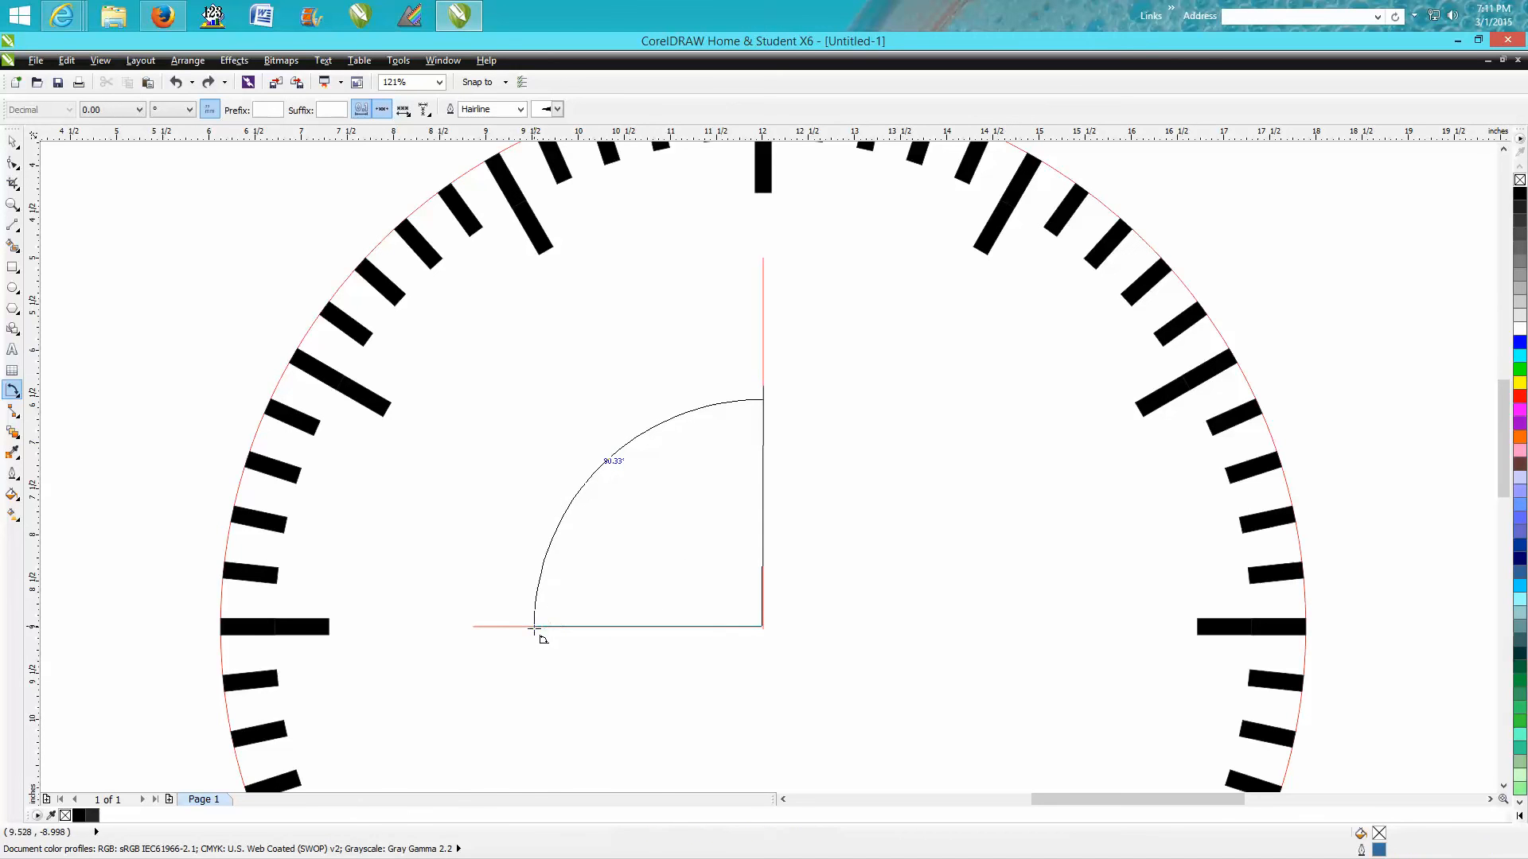
left_click(534, 623)
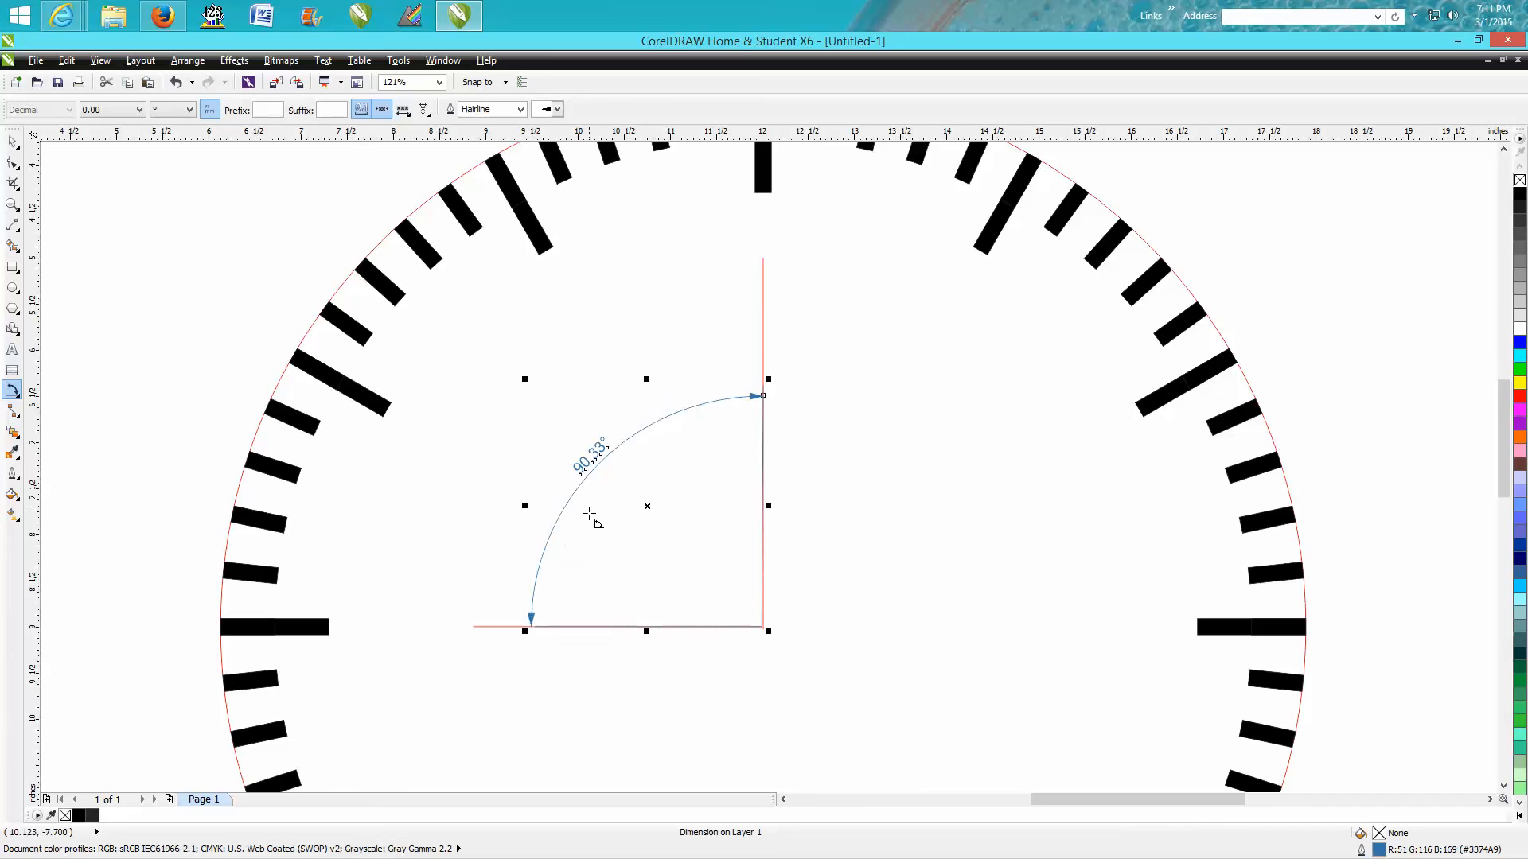
left_click(175, 82)
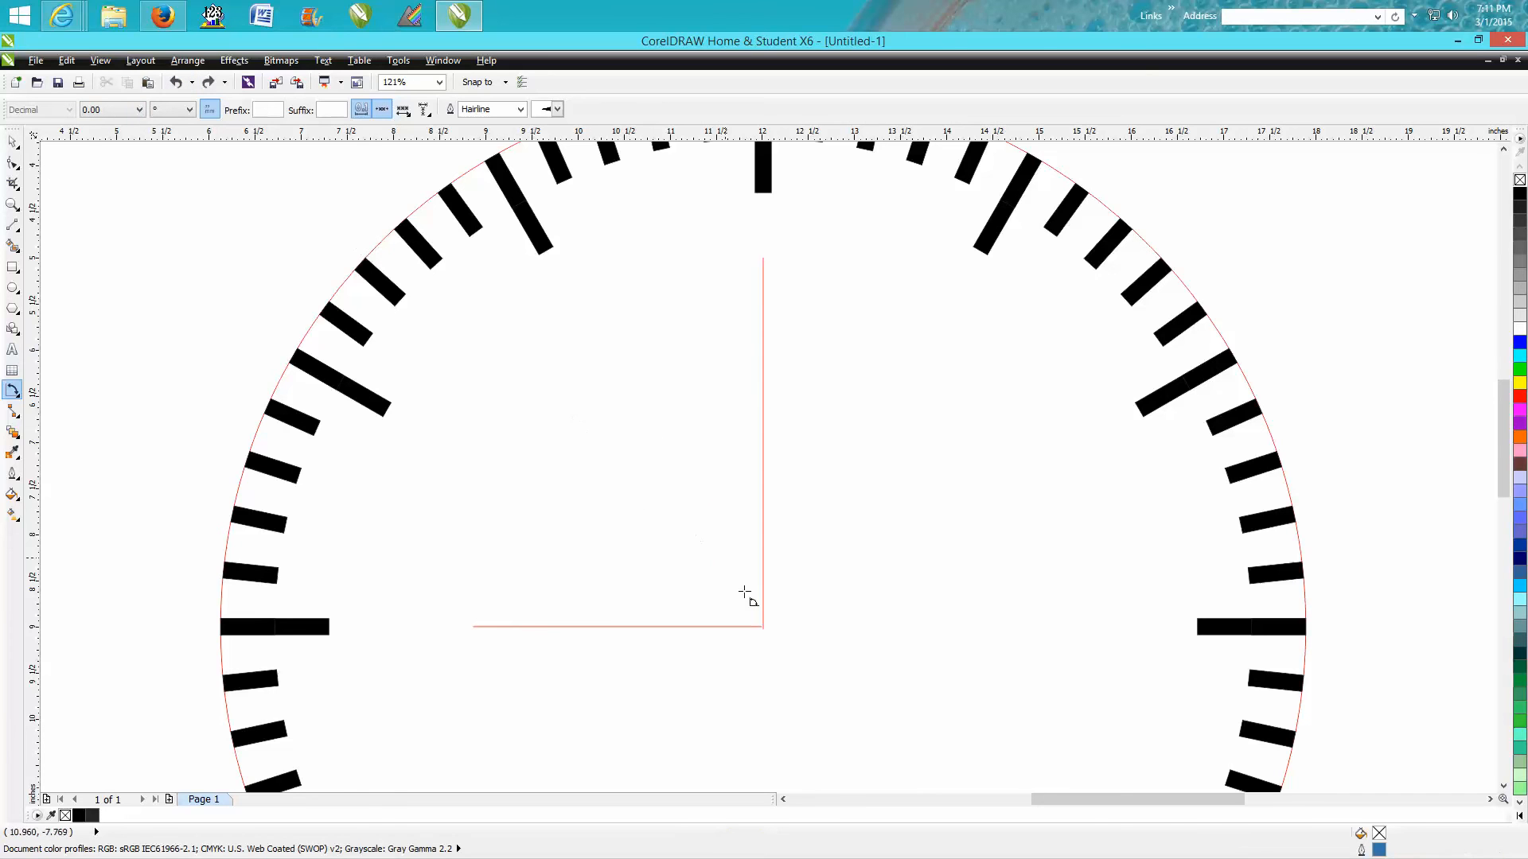
Add an angular dimension from the vertical to the horizontal hand line, with its vertex at the clock's center
left_click(763, 629)
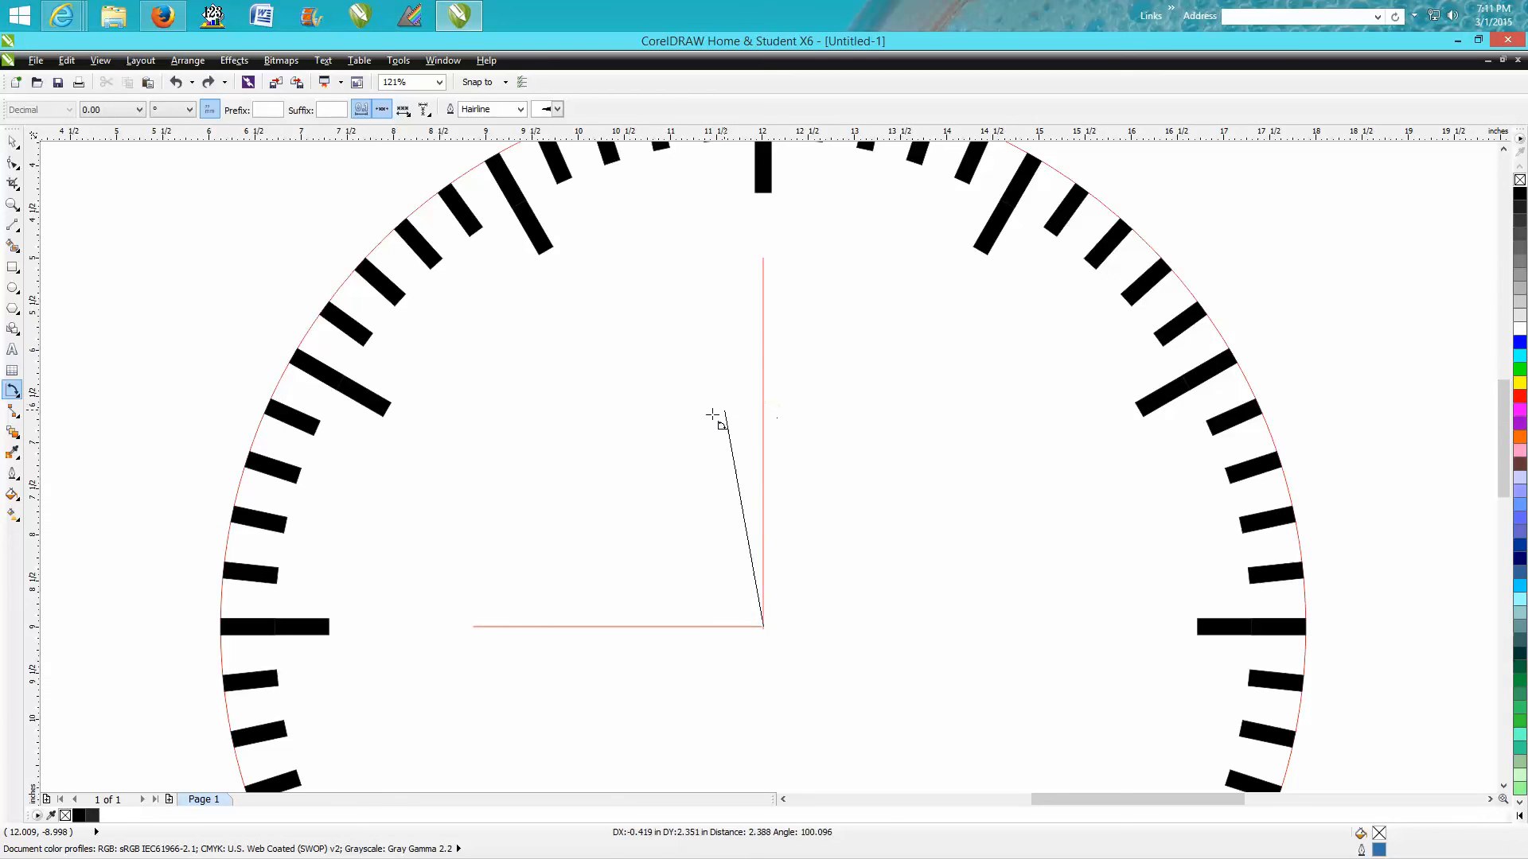
left_click(763, 403)
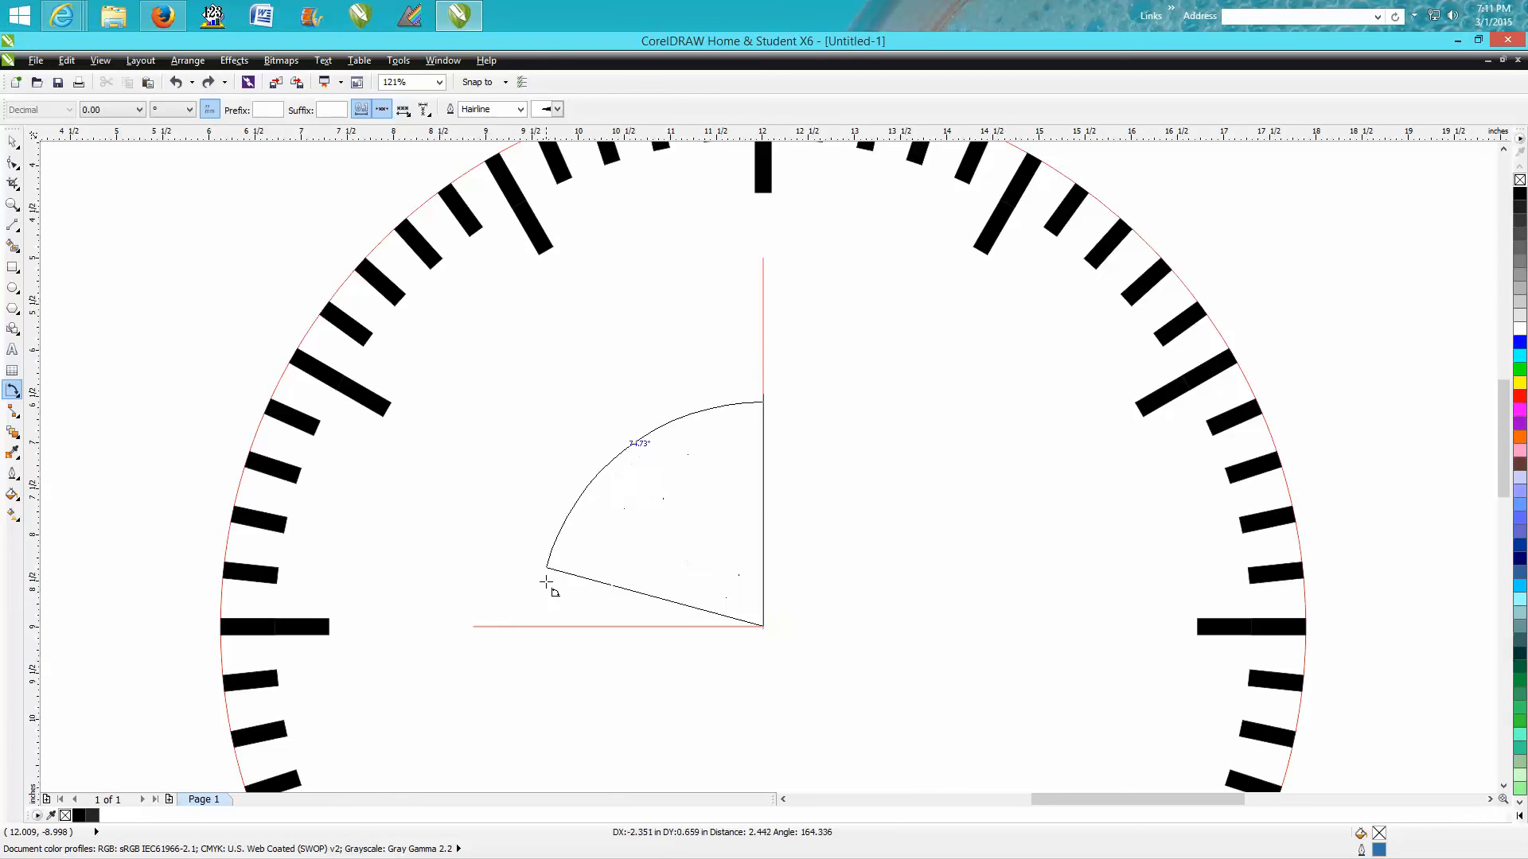
left_click(543, 626)
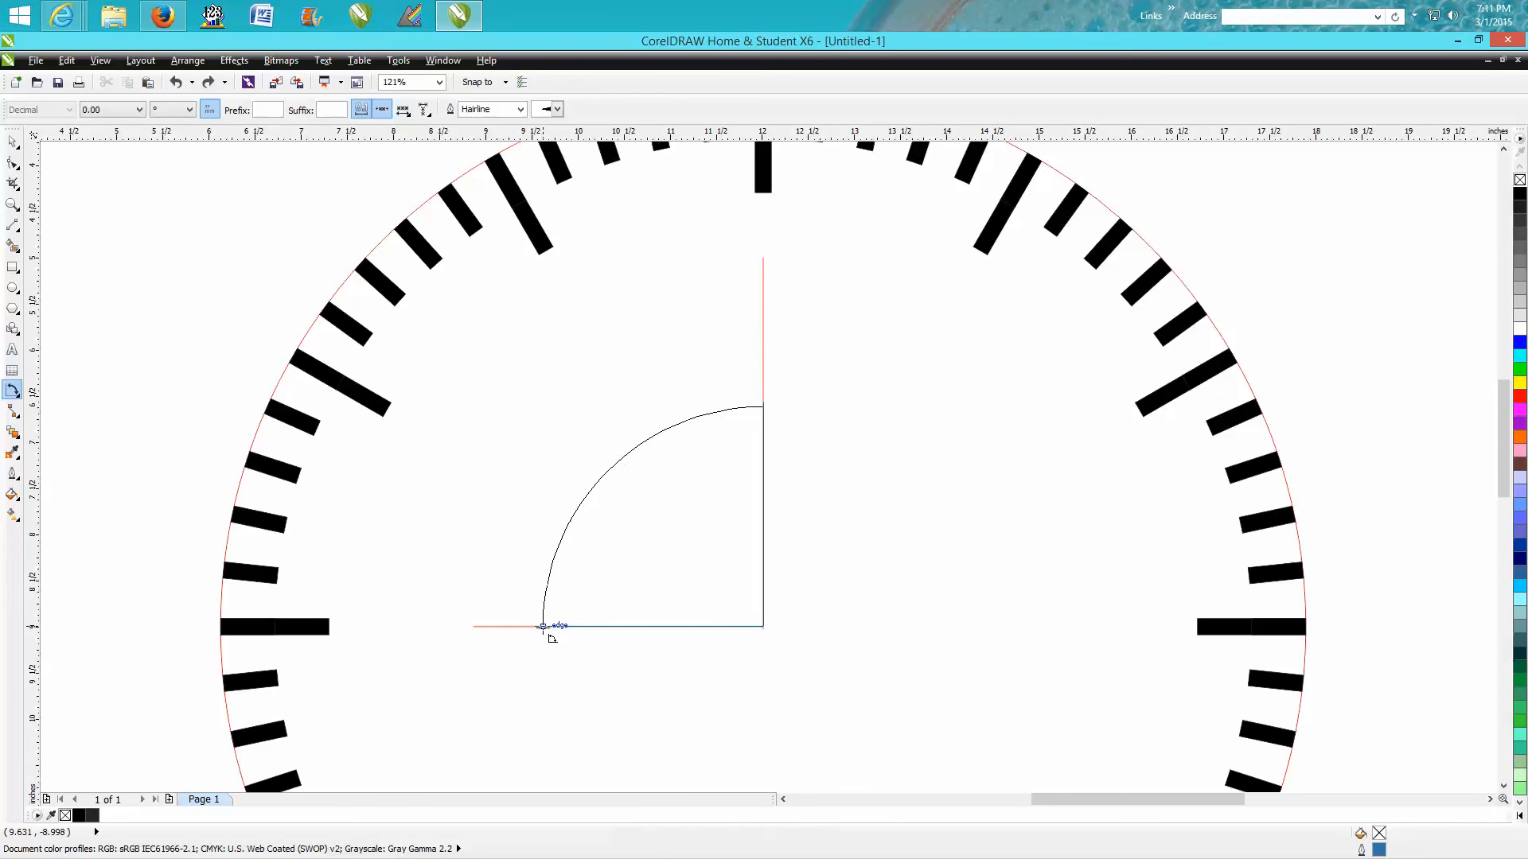
left_click(547, 633)
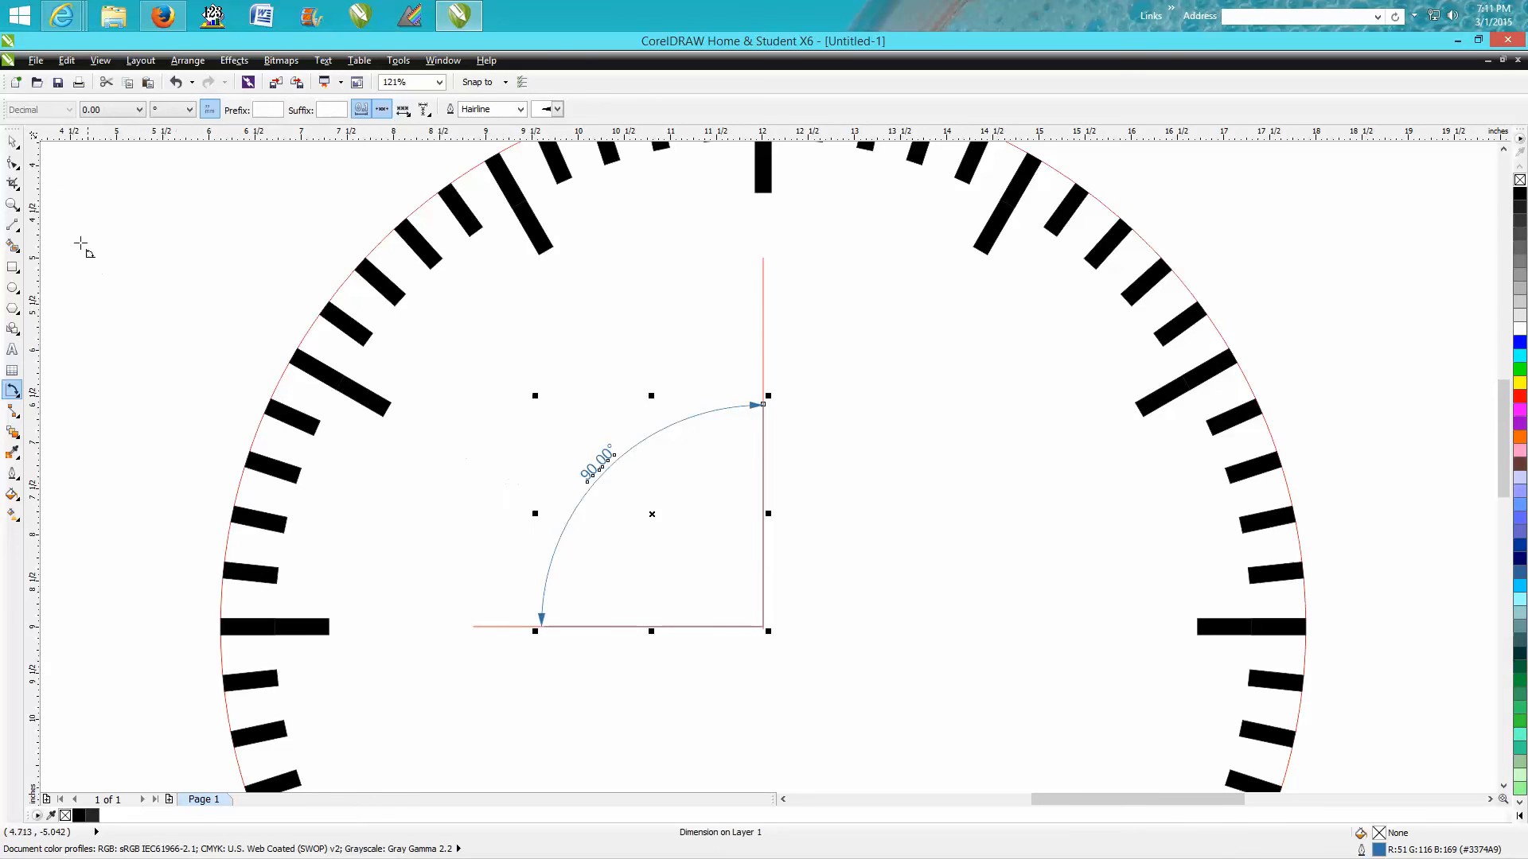
left_click(13, 144)
scroll(568, 409, "down", 2)
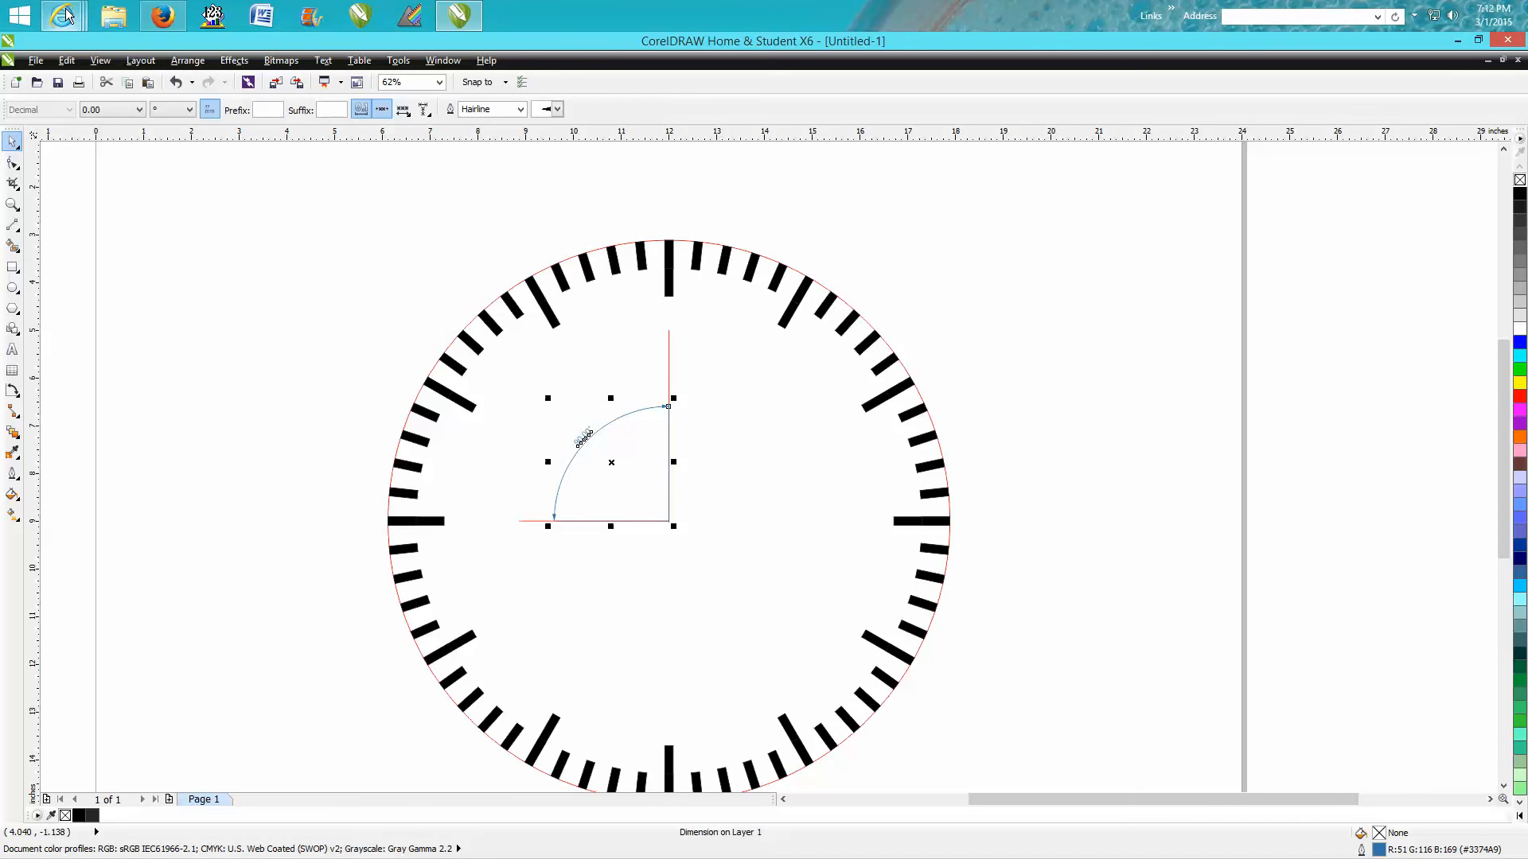
Switch to the interactive teaching clock in Internet Explorer and turn its hands to about 7:46 to compare the angle between them
mouse_move(66, 19)
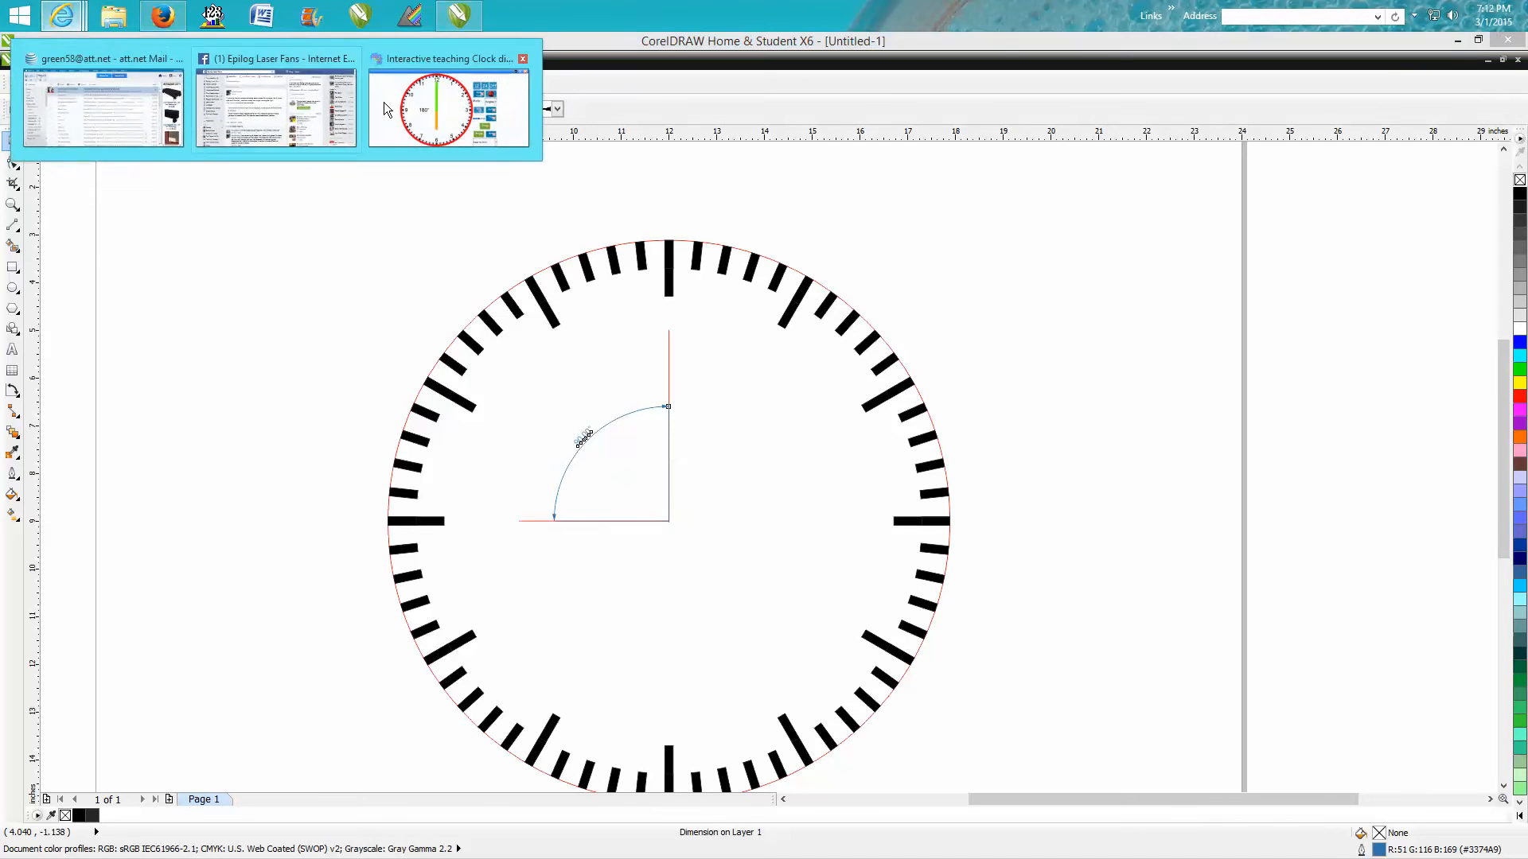
left_click(416, 127)
left_click_drag(647, 250, 731, 504)
left_click_drag(624, 679, 518, 594)
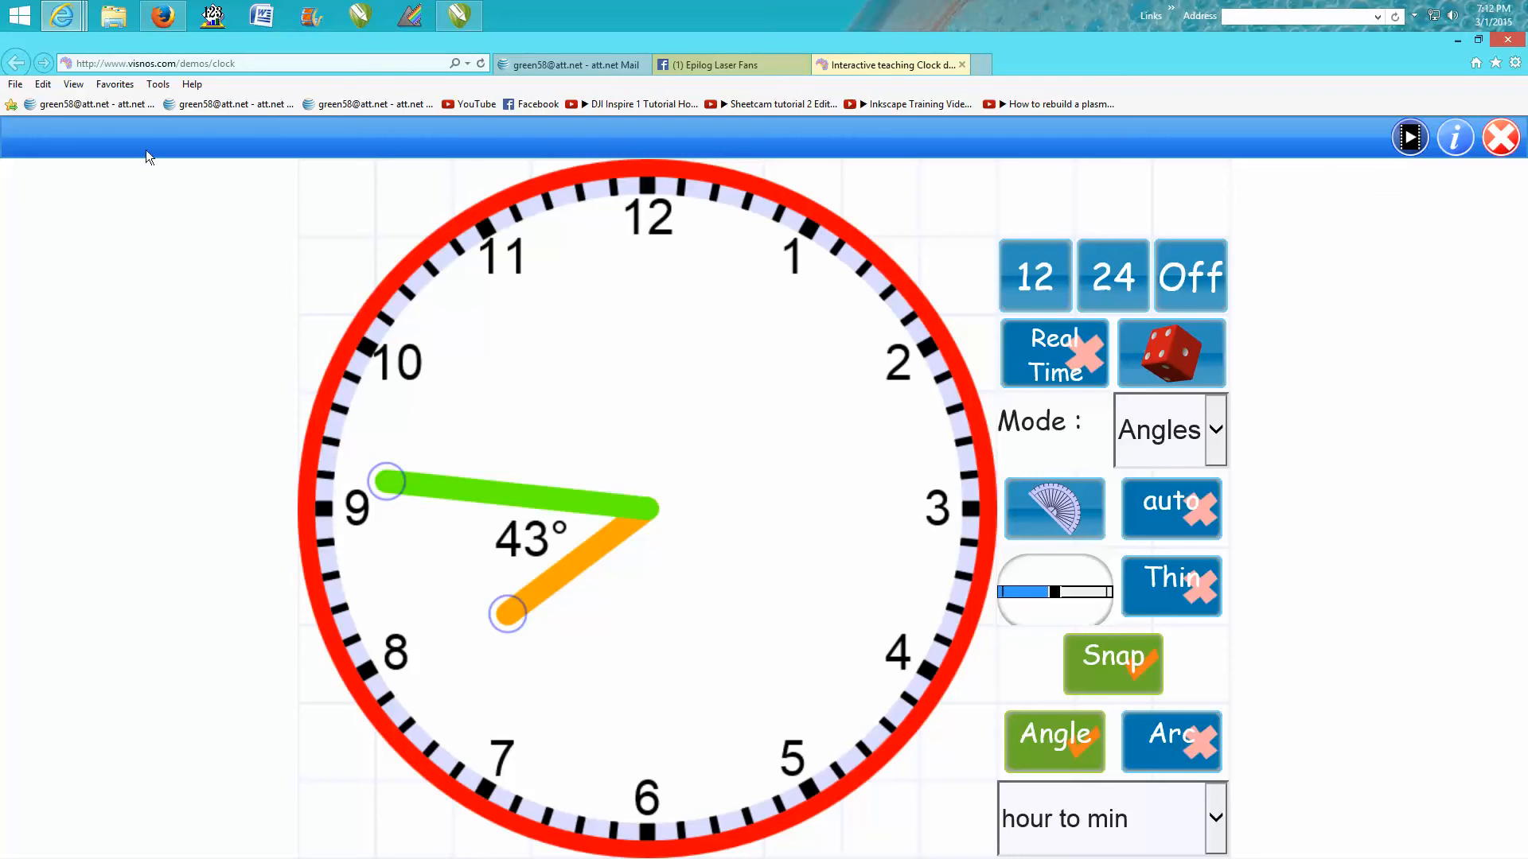
Switch back to the clock drawing in CorelDRAW and view the whole page
left_click(62, 16)
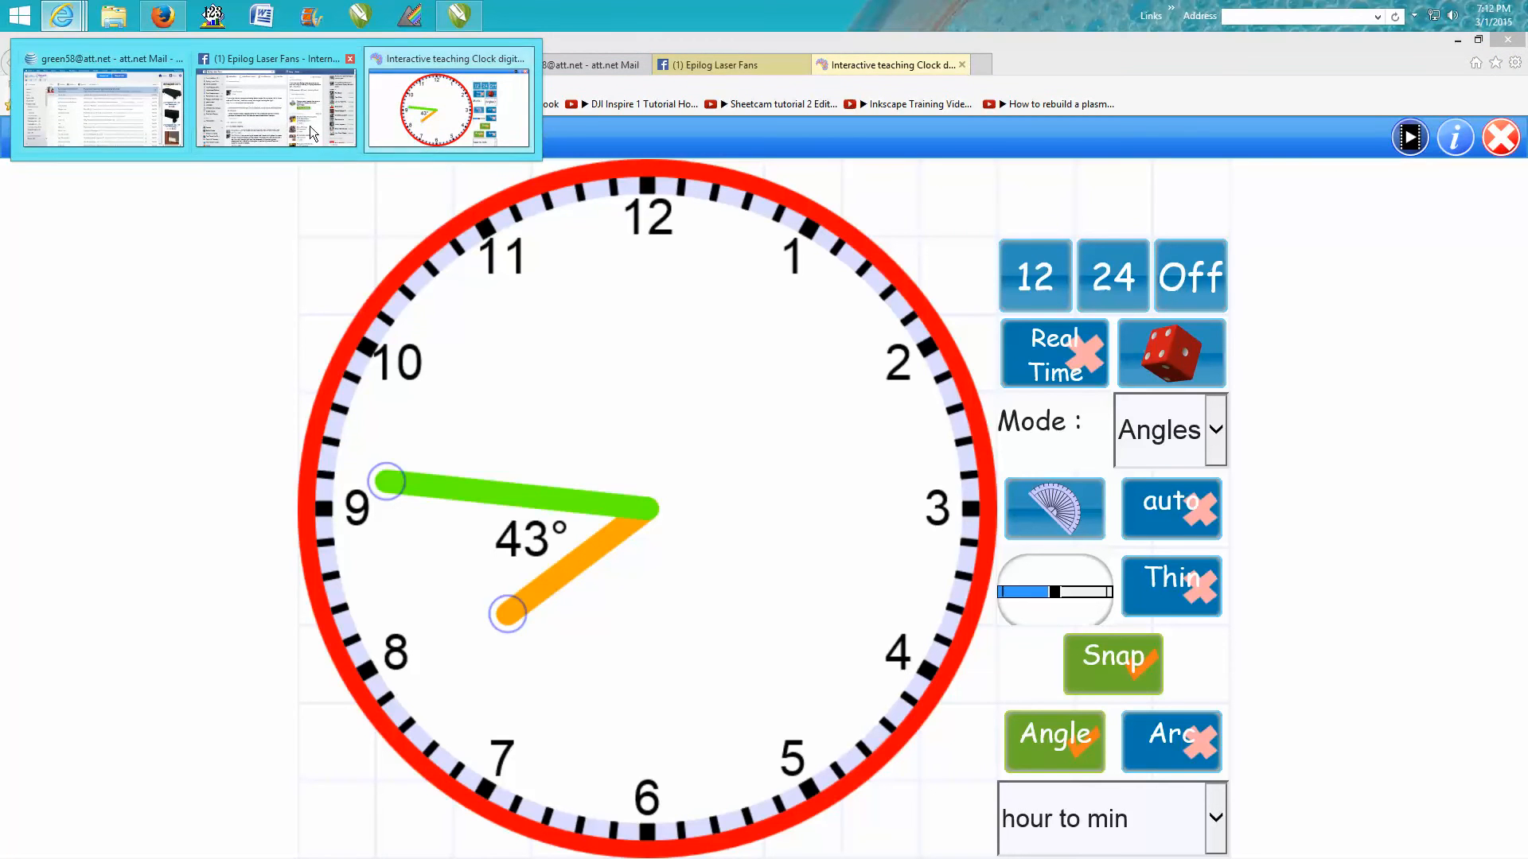
left_click(459, 15)
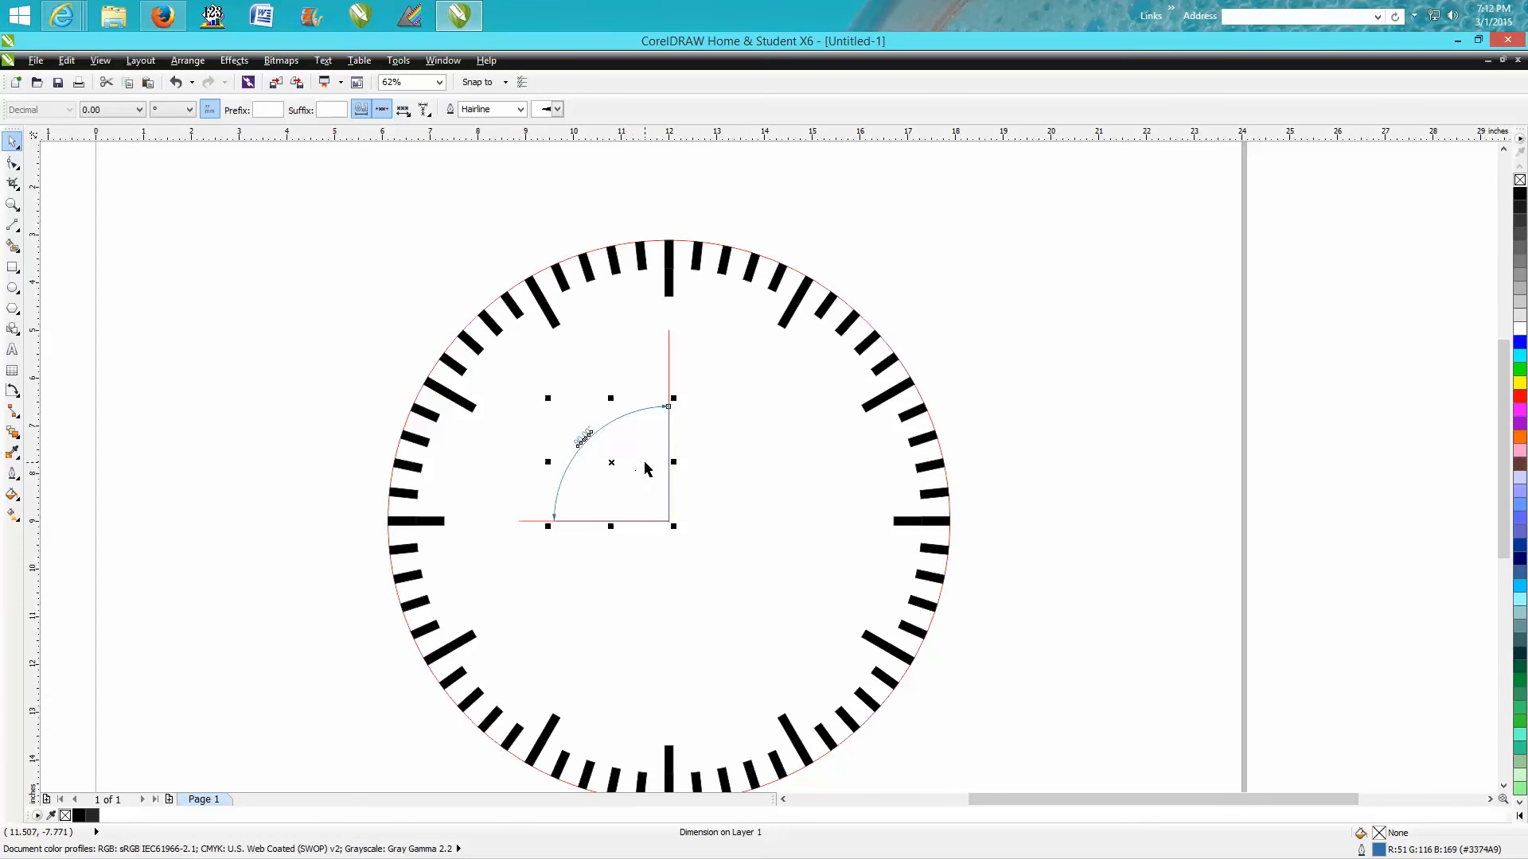
scroll(647, 468, "down", 2)
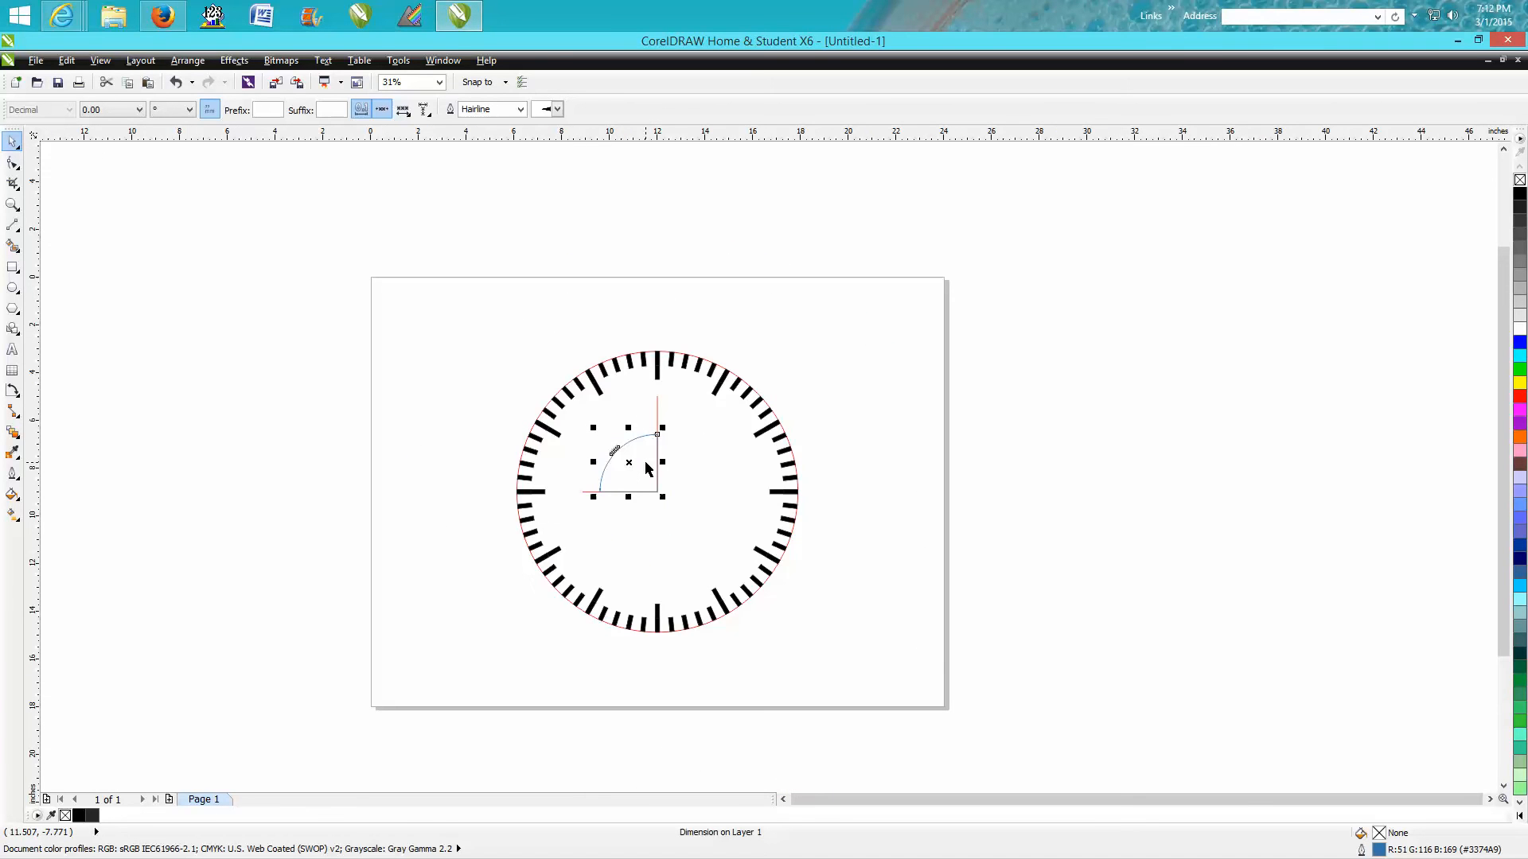